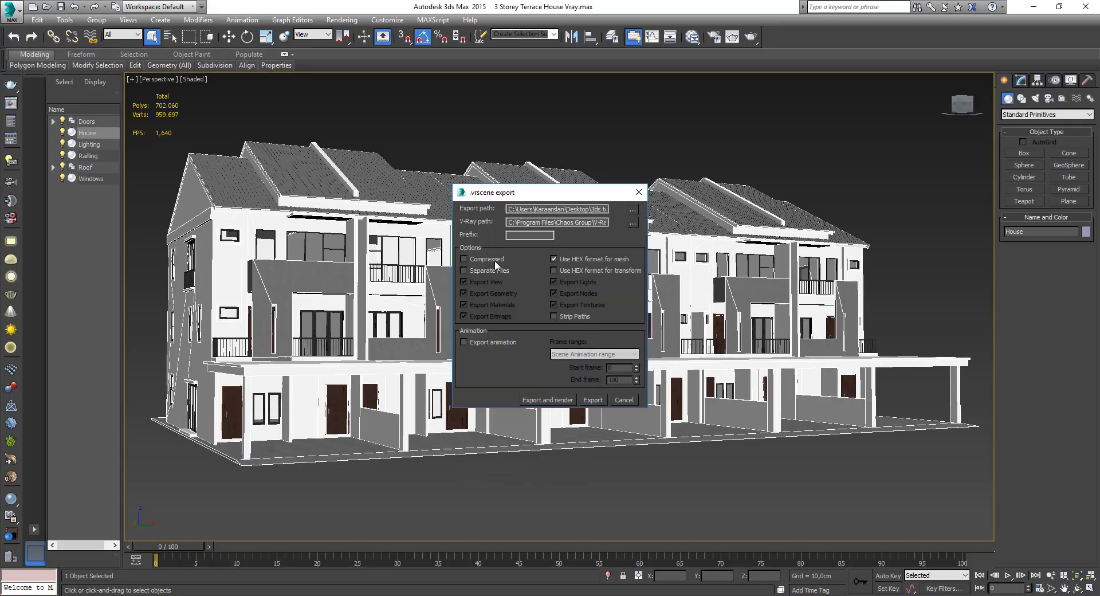
Step: Export the terrace house scene as a .vrscene file with the mesh in HEX format
left_click(593, 400)
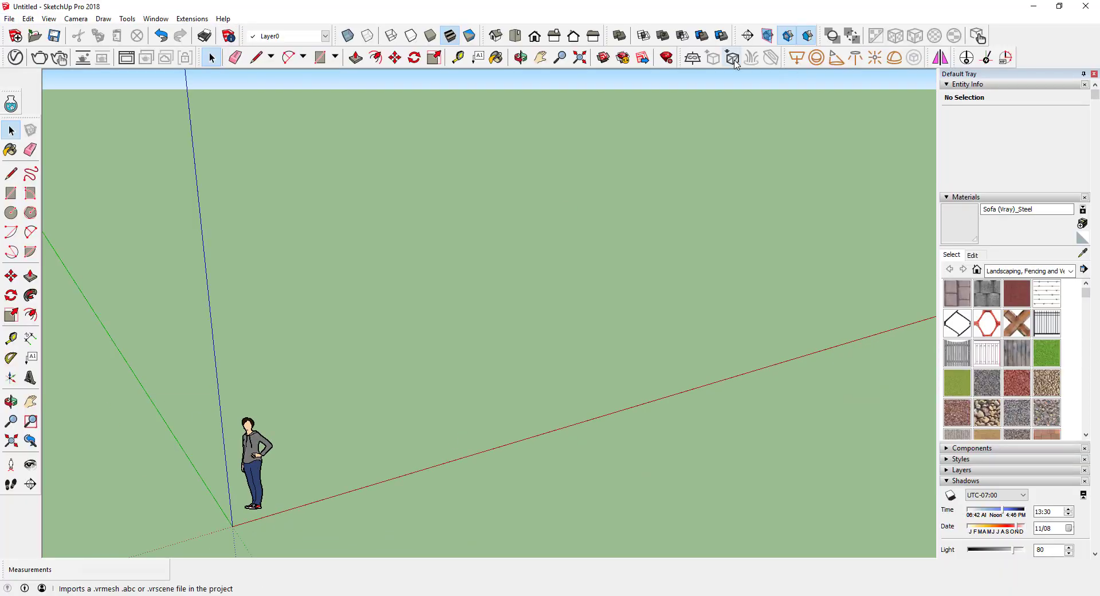
Step: Switch to SketchUp, import the exported .vrscene file into the empty model and start a V-Ray render
left_click(733, 57)
left_click(225, 197)
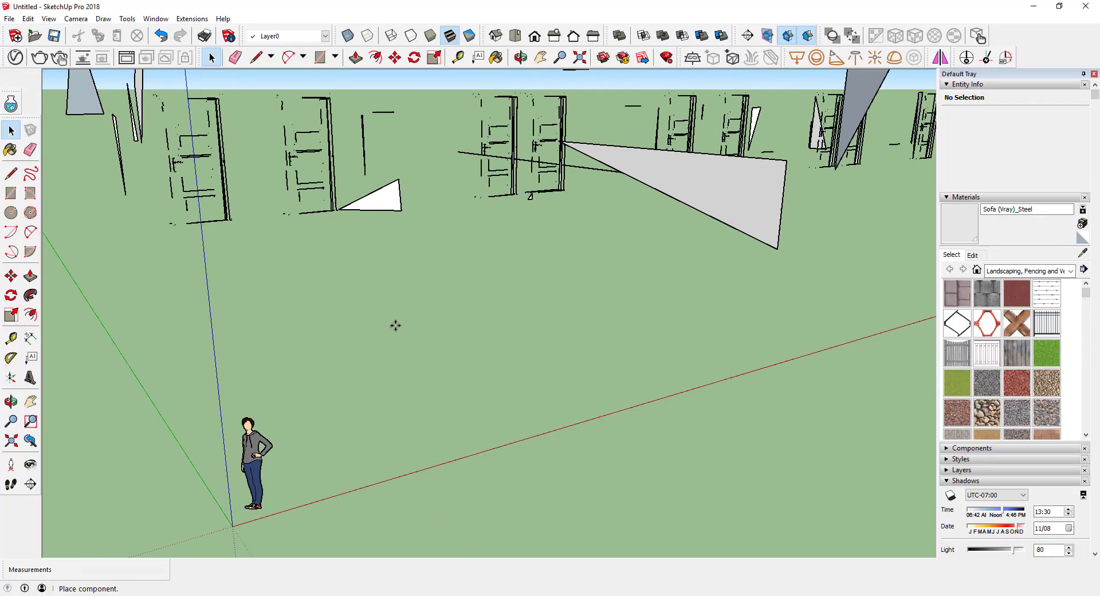
left_click(393, 324)
left_click(211, 58)
left_click(59, 58)
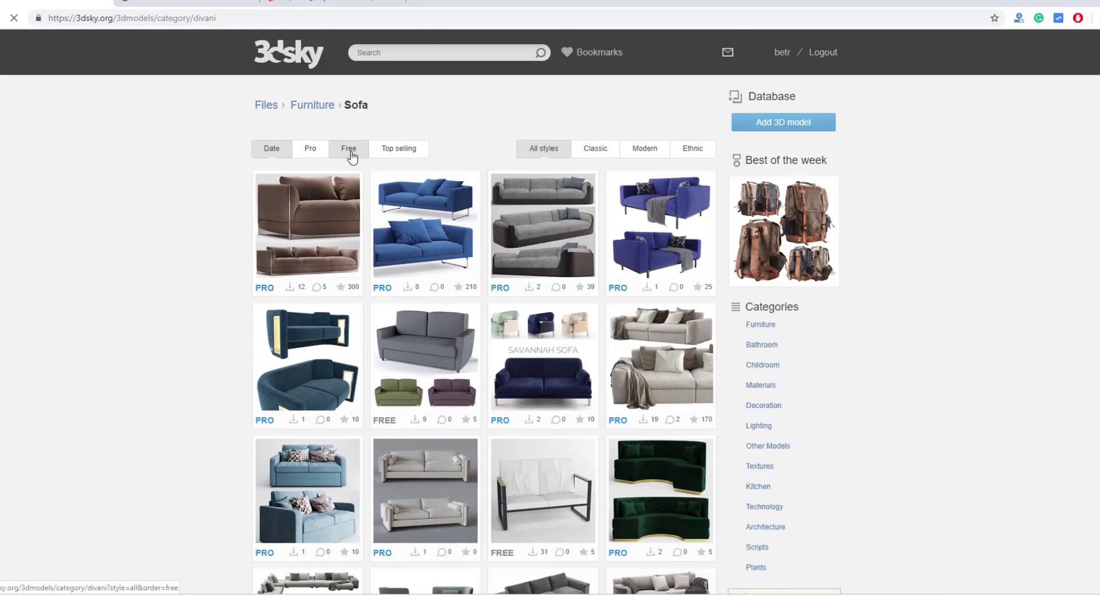
Step: Filter the 3dsky sofa category to free models and open the page of the red leather sofa offered in Max, Fbx, Obj and Stl
left_click(352, 156)
scroll(571, 189, "down", 5)
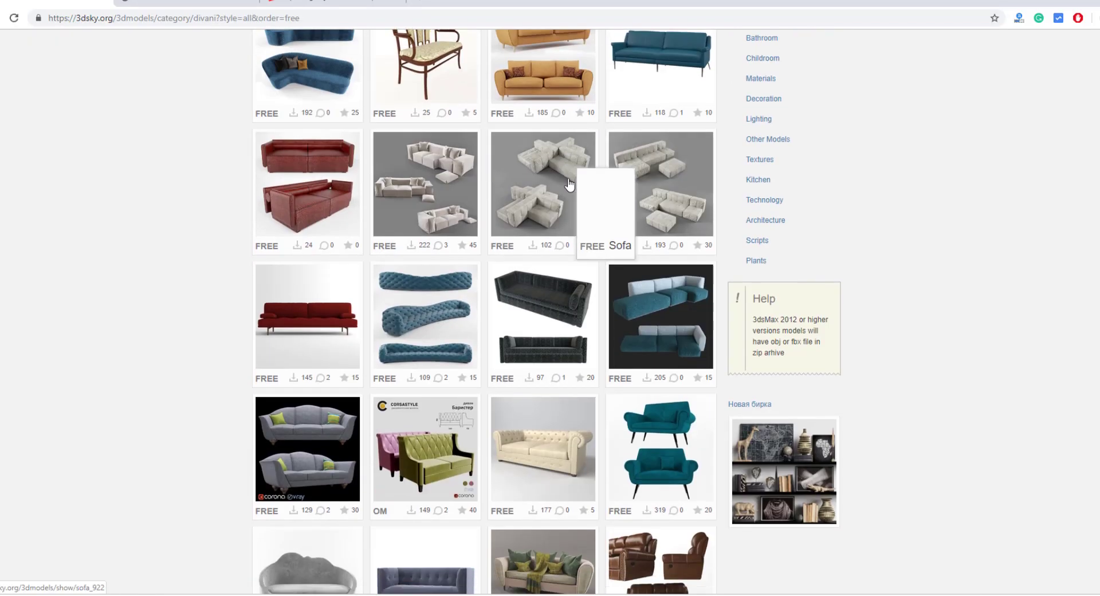
scroll(668, 272, "down", 5)
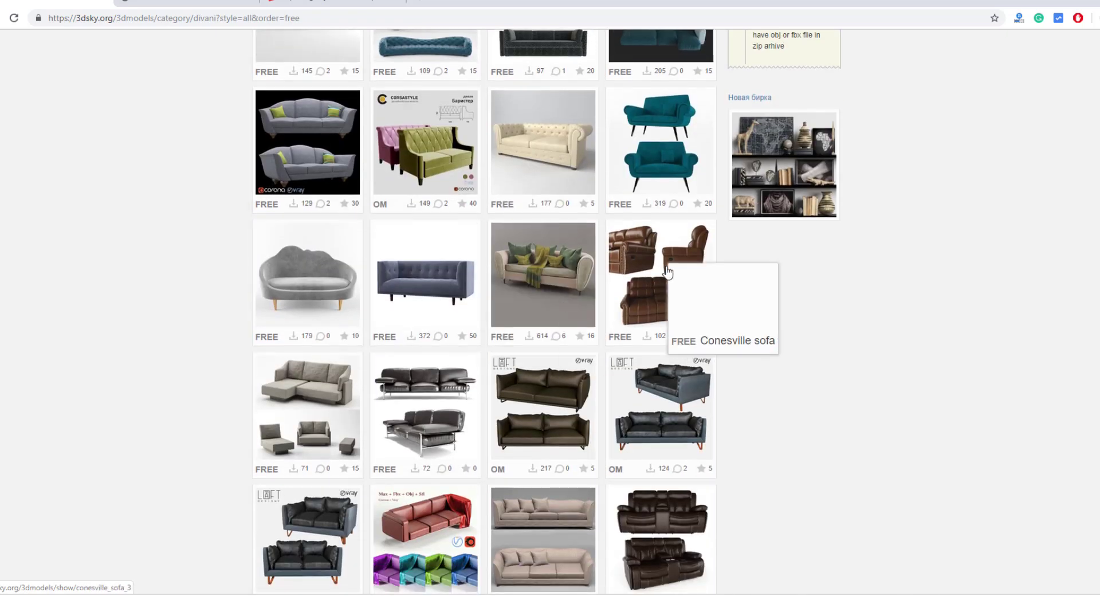
scroll(667, 272, "down", 4)
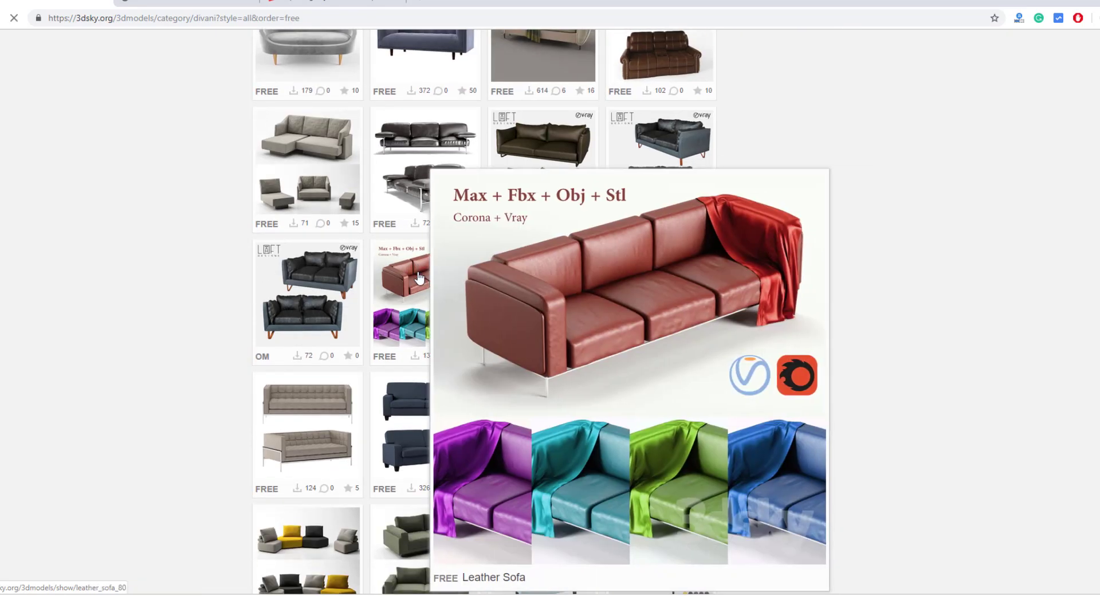
left_click(414, 255)
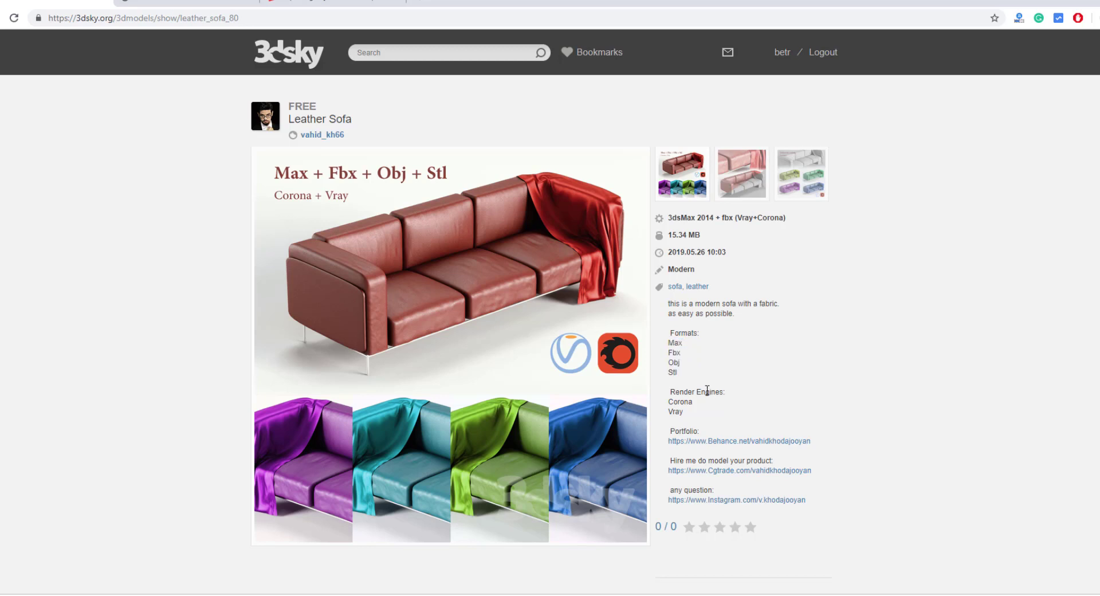
Step: Examine the Leather Sofa page for its file formats, render engines and remaining free download allowance
scroll(706, 391, "down", 1)
scroll(491, 326, "up", 1)
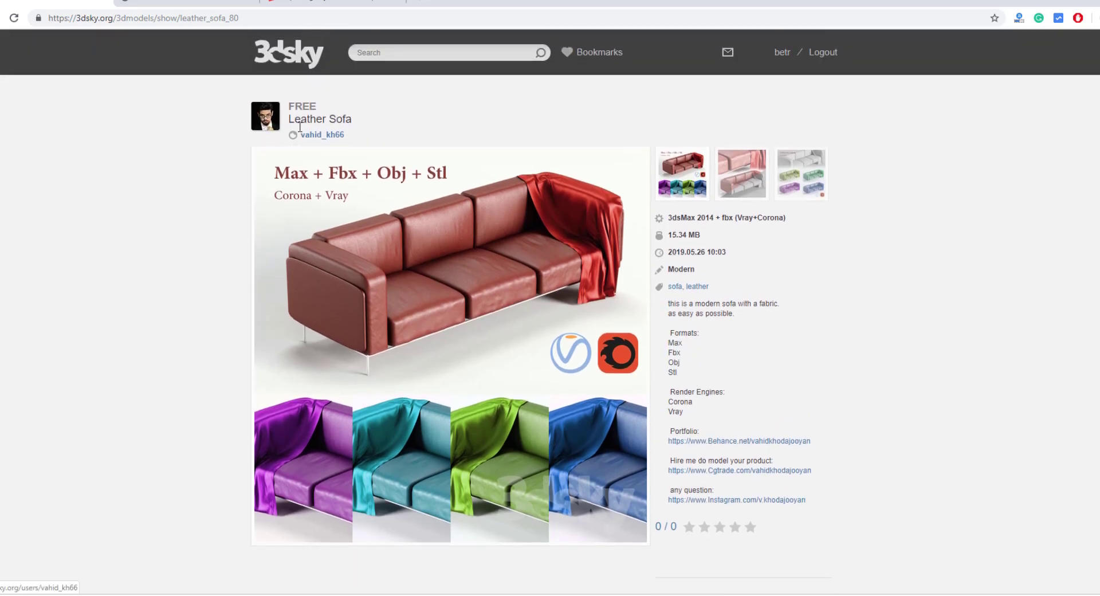
scroll(550, 286, "down", 3)
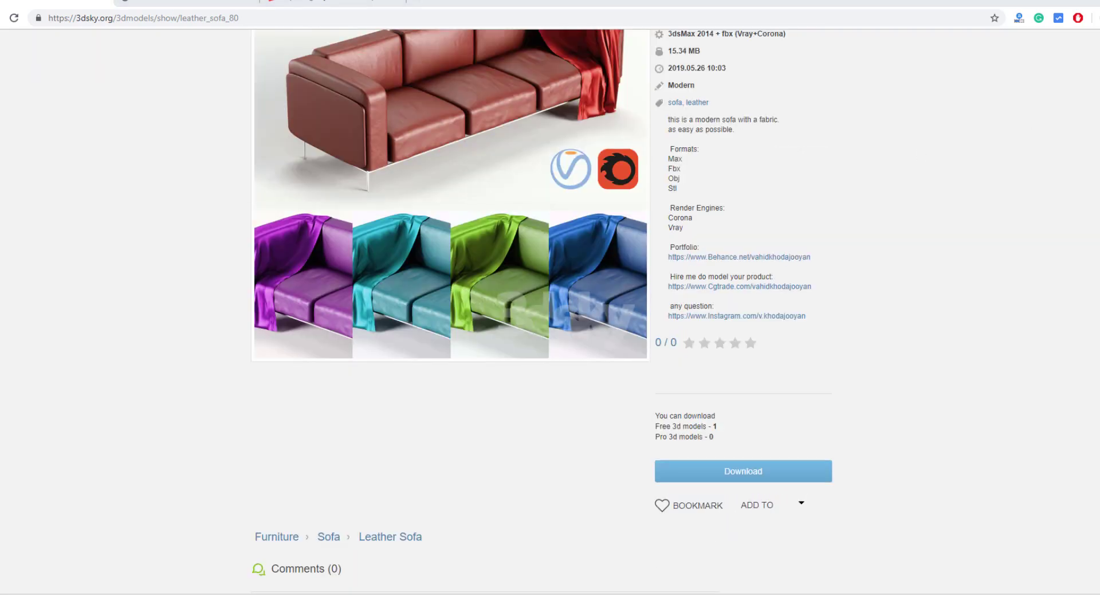
left_click_drag(641, 431, 763, 430)
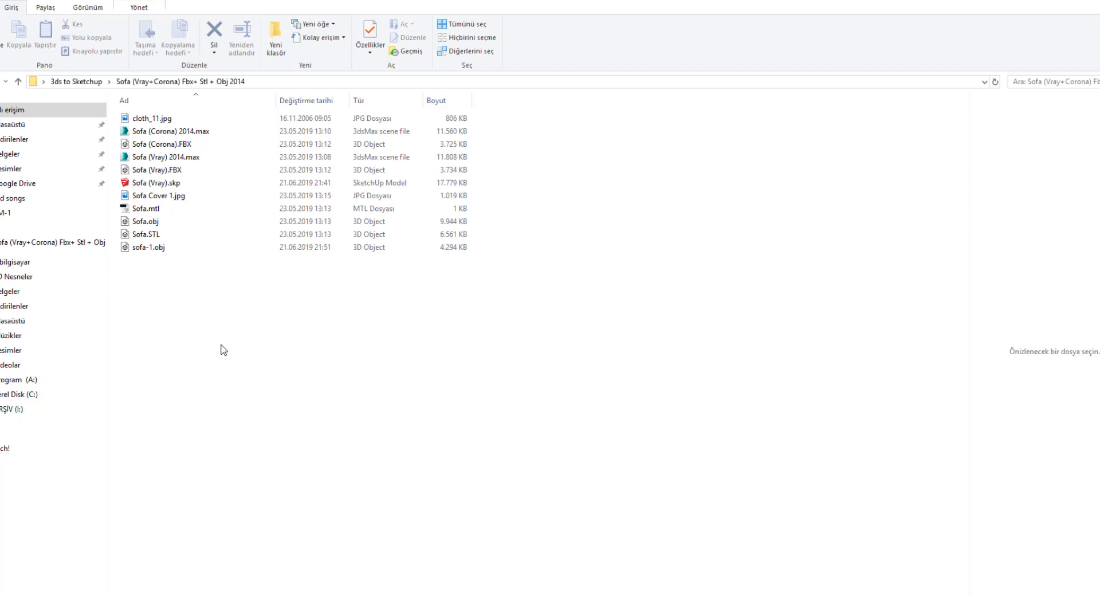
Step: Look over the extracted sofa files and highlight the transmutr.com address on the Transmutr trial download page
left_click_drag(161, 312, 133, 293)
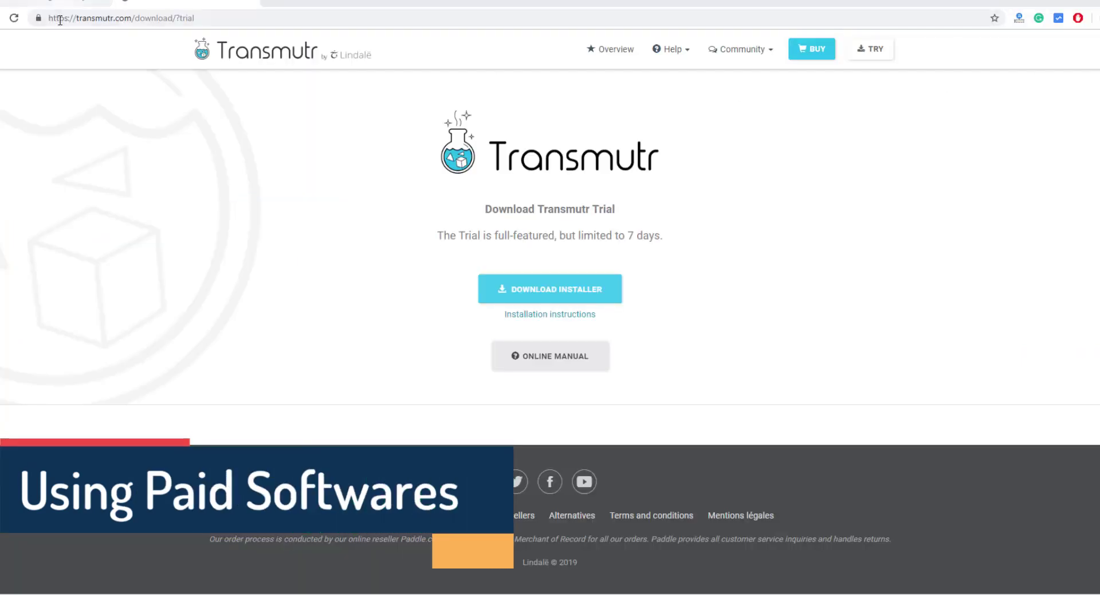
left_click_drag(49, 19, 136, 17)
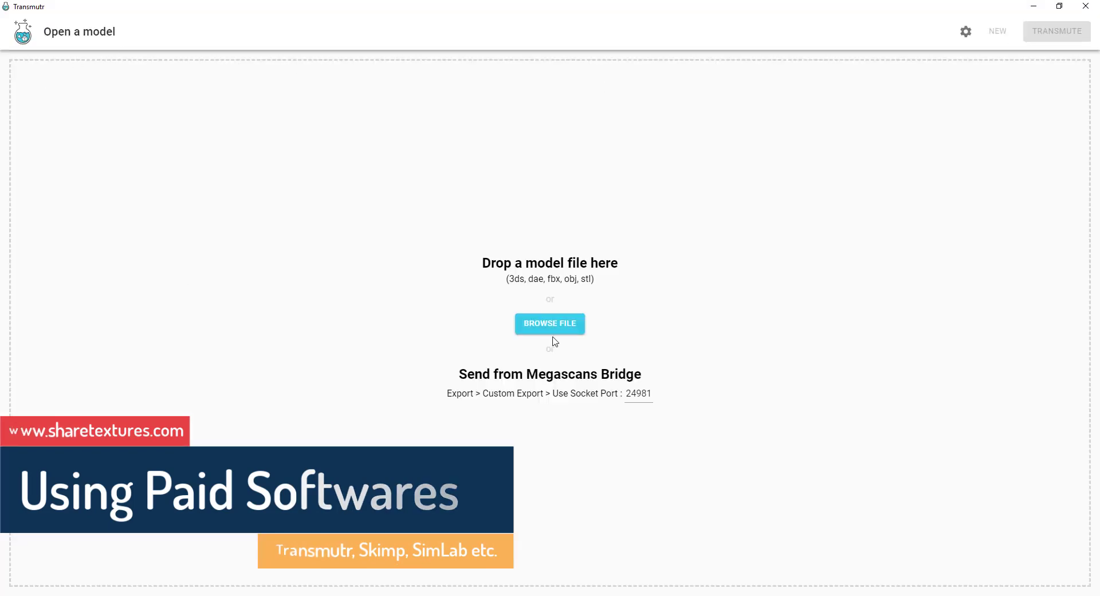
Step: In Transmutr, browse to the sofa folder and load Sofa (Vray).FBX
left_click(553, 329)
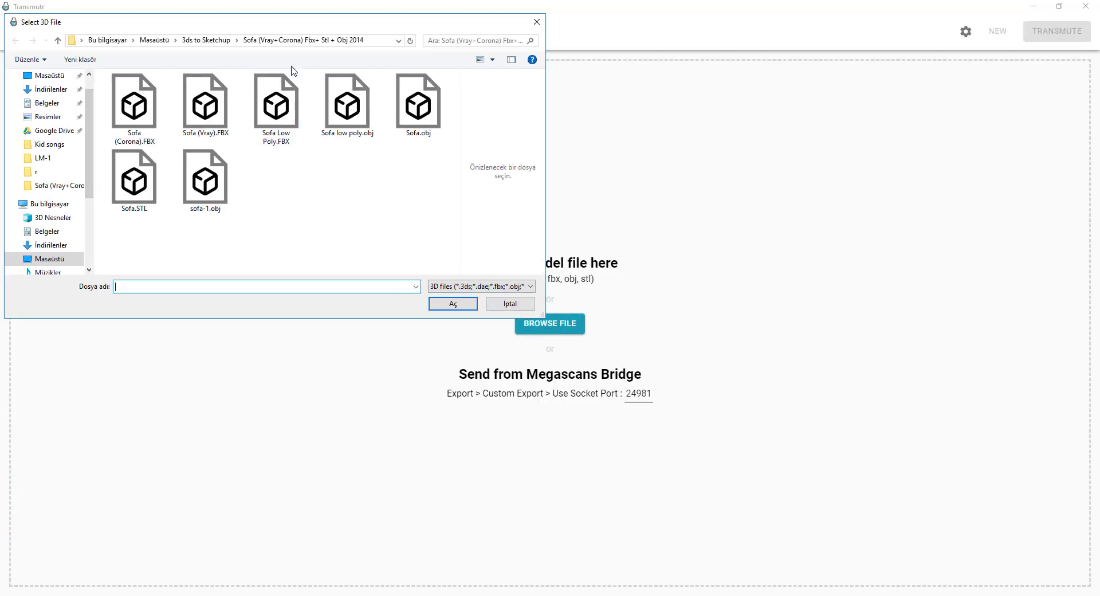
left_click(201, 126)
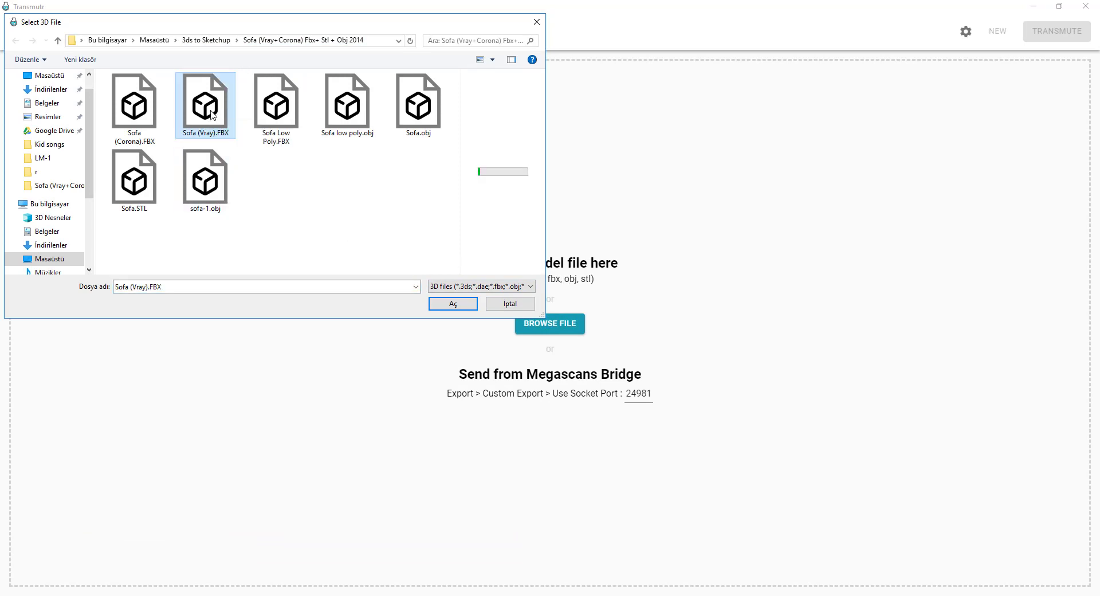
double_click(212, 114)
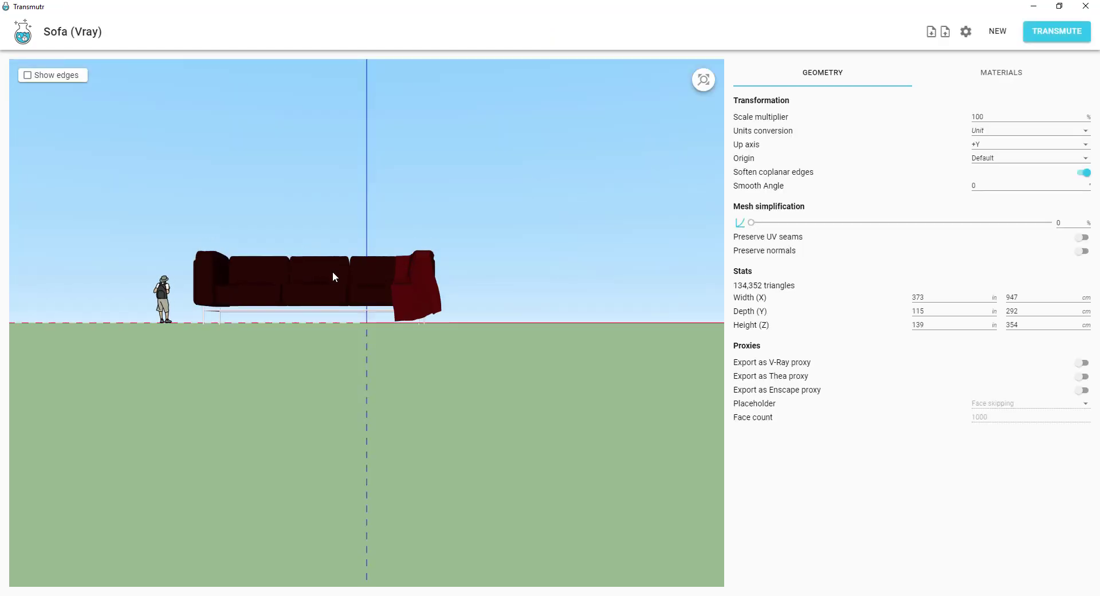
Step: Set the units conversion of the sofa model to cm
left_click_drag(304, 276, 278, 357)
scroll(361, 332, "up", 5)
right_click_drag(283, 344, 362, 366)
mouse_move(362, 366)
left_mouse_down()
mouse_move(271, 347)
mouse_move(231, 319)
mouse_move(380, 361)
left_mouse_up()
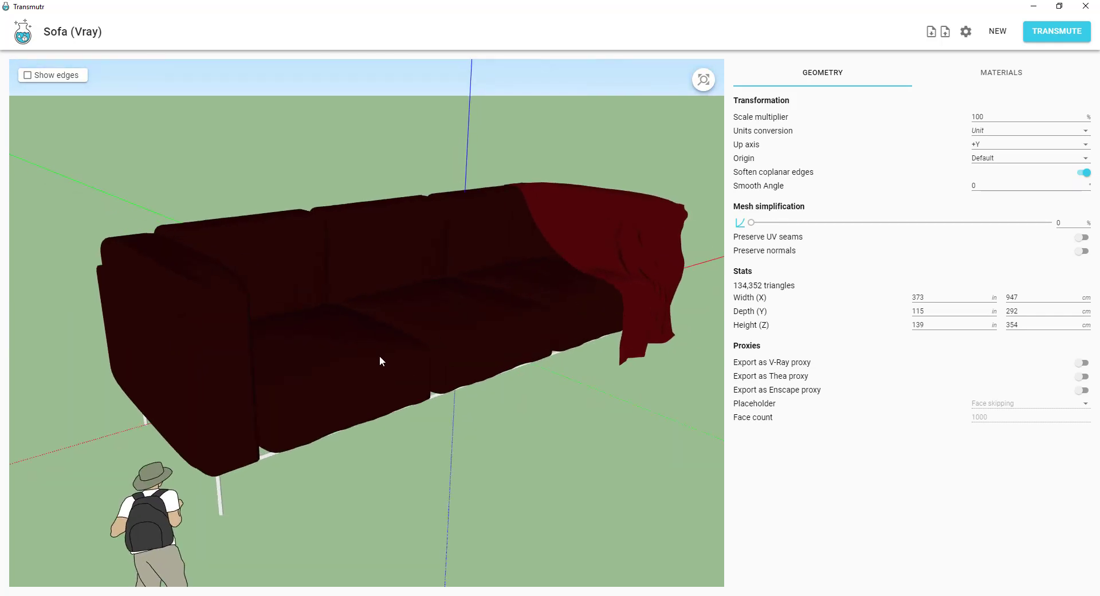
left_click(991, 137)
left_click(981, 182)
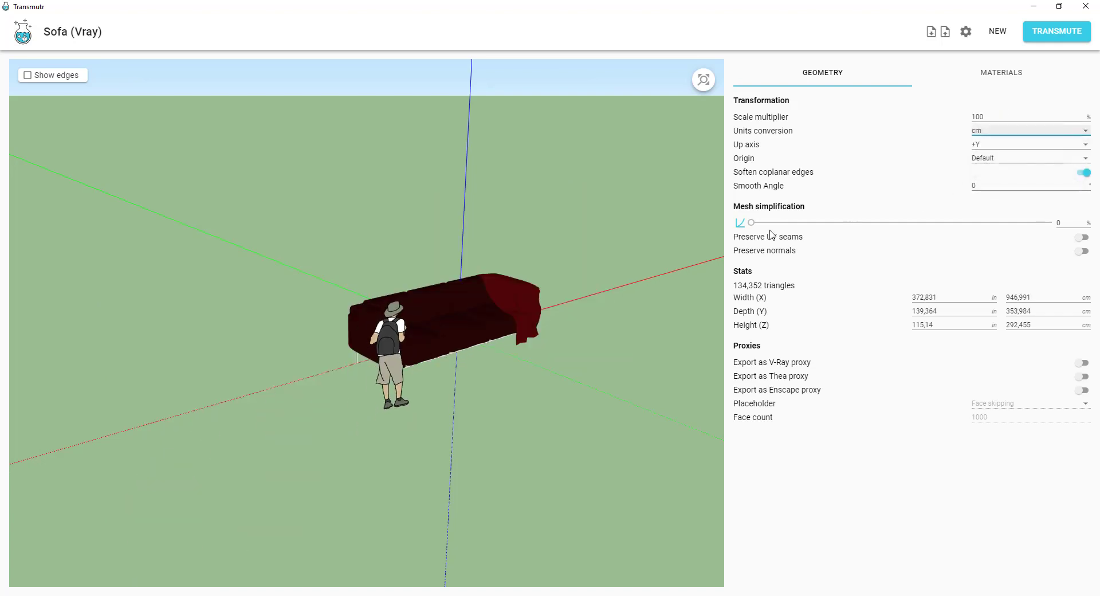
Step: Expand the Cloth and Leather materials of the sofa and examine their settings
left_click_drag(452, 319, 716, 246)
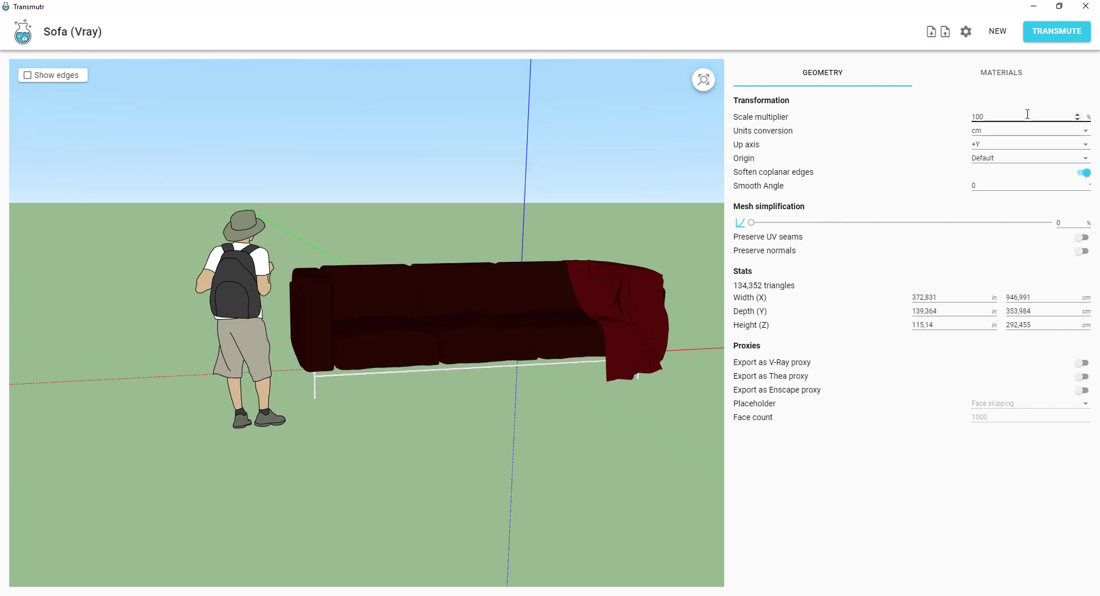
left_click(999, 79)
left_click(786, 108)
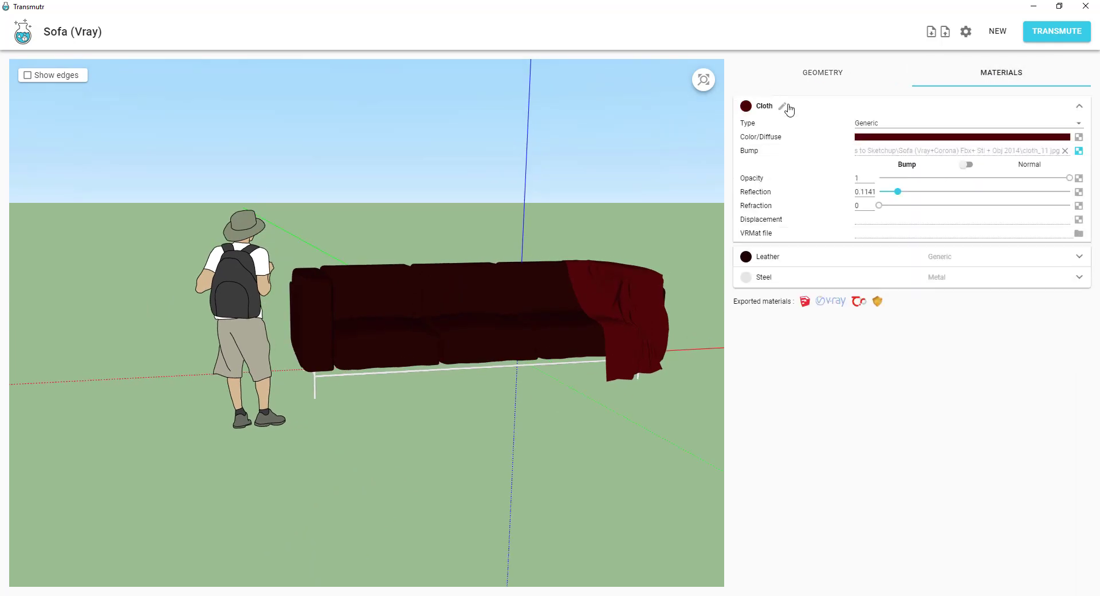
left_click(801, 266)
scroll(474, 285, "up", 3)
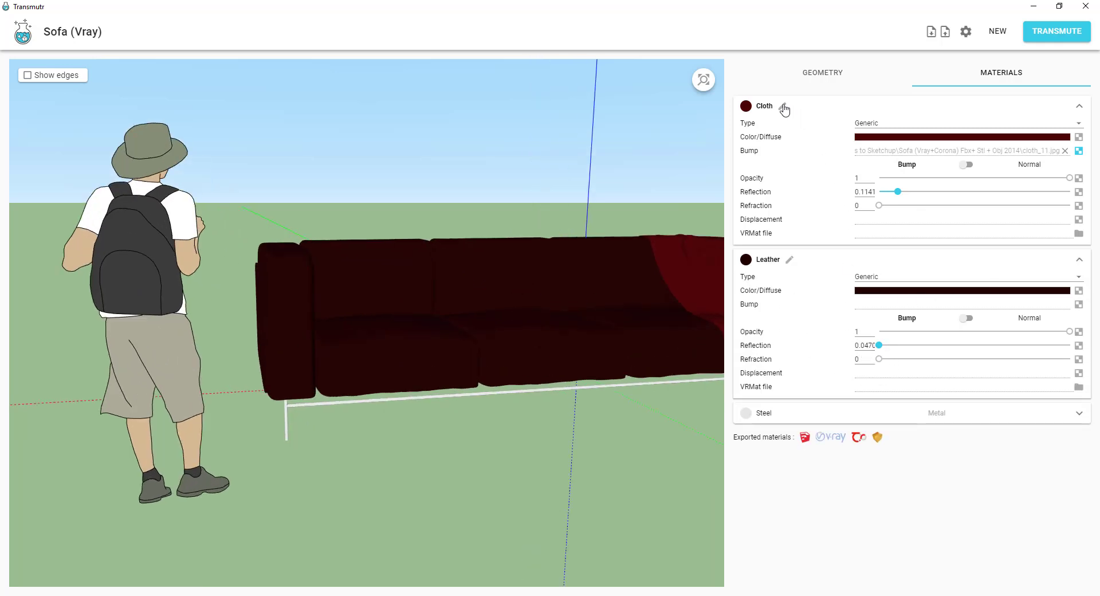
Step: Return to the geometry settings and show the model's edges to inspect the density of the cushions' mesh
left_click(821, 78)
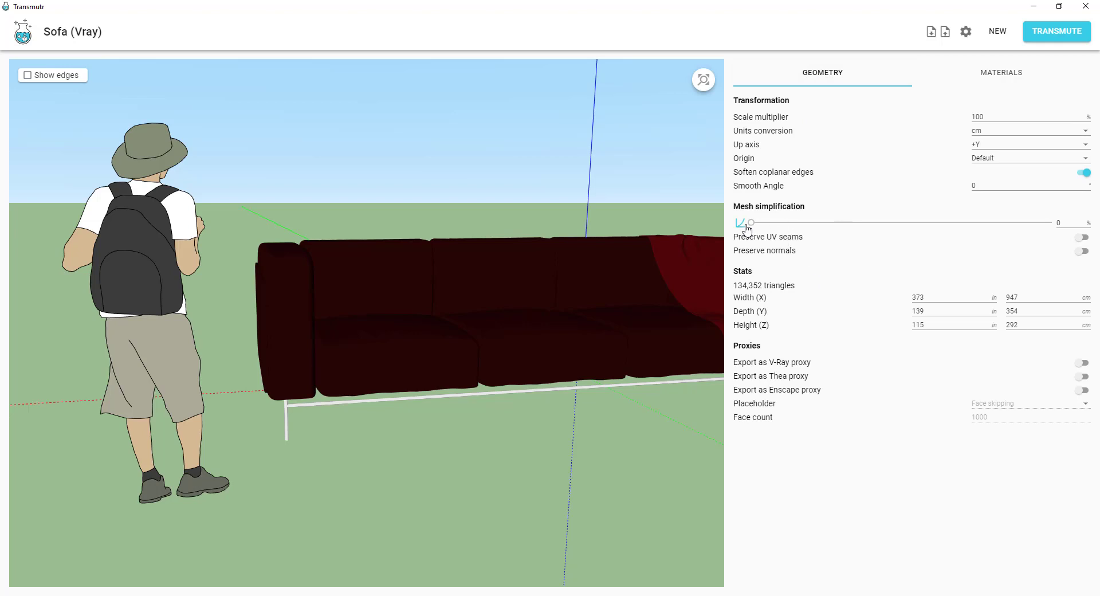
scroll(592, 327, "up", 2)
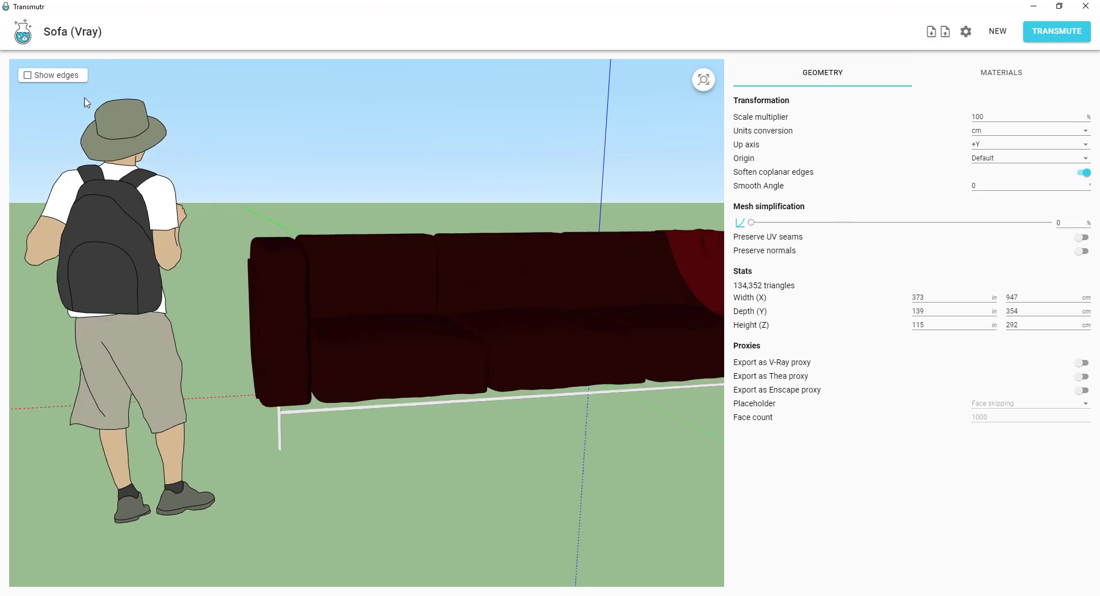
left_click(63, 80)
scroll(436, 321, "up", 10)
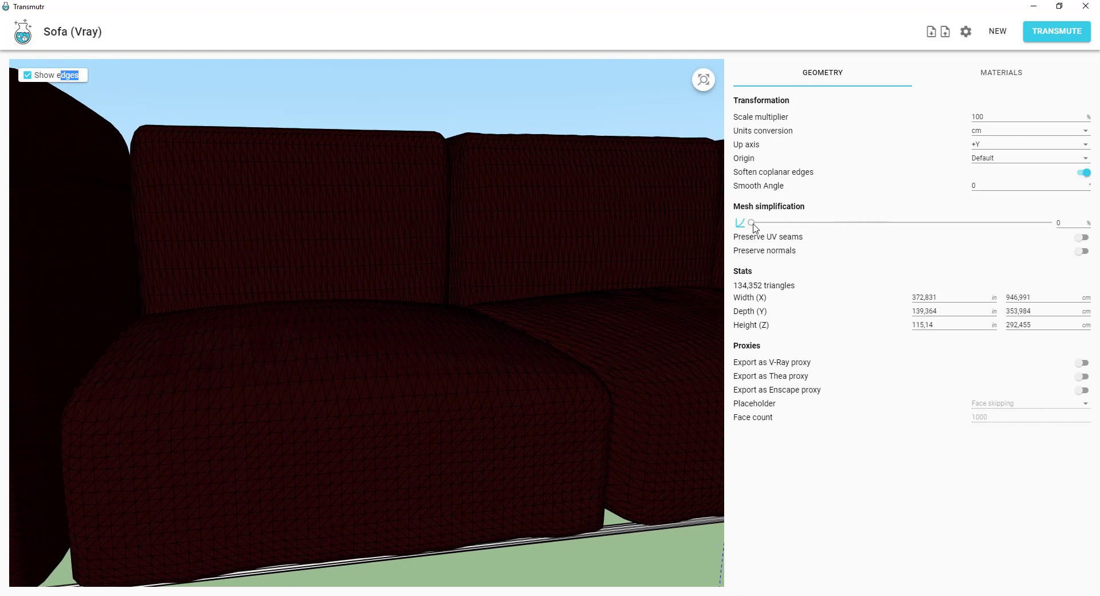
Step: Try increasing the sofa's mesh simplification through 85.53 % and 96.23 % up to 100 %
left_click(946, 223)
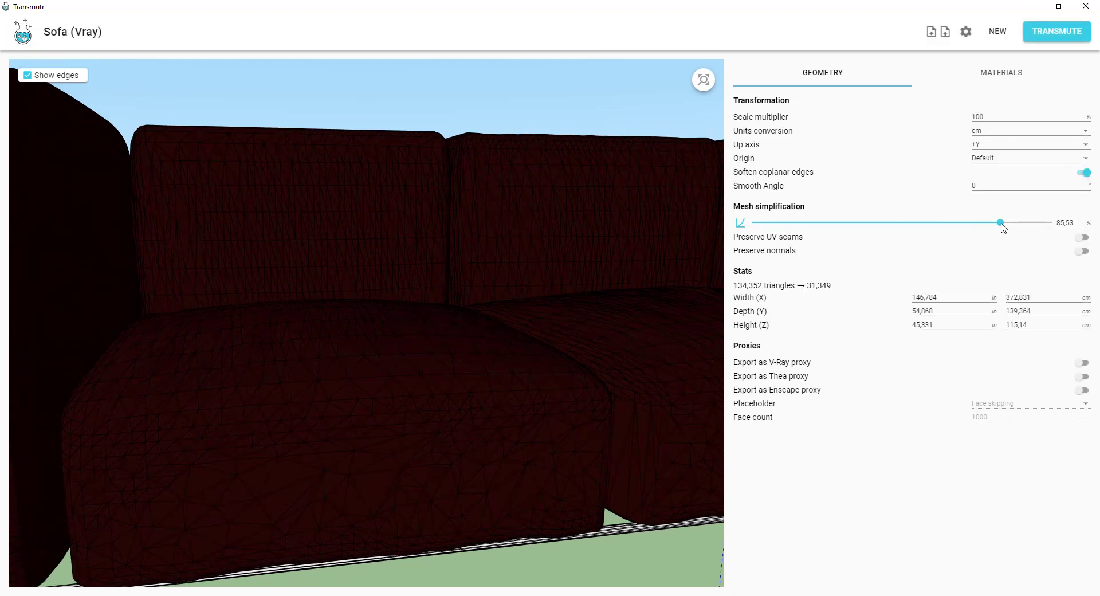
left_click_drag(1012, 222, 1017, 223)
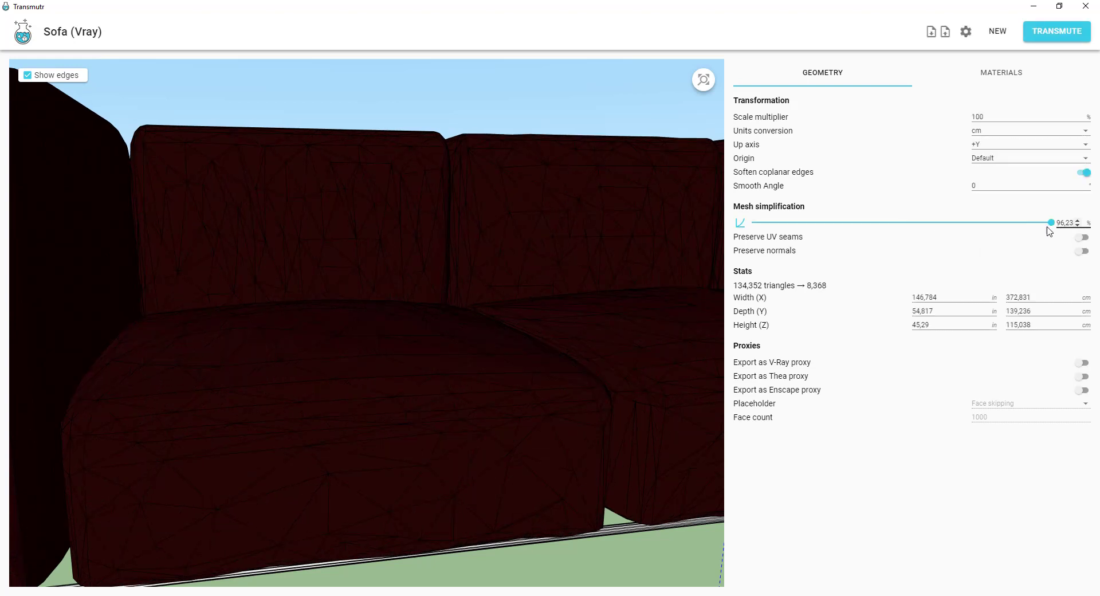
scroll(586, 250, "down", 7)
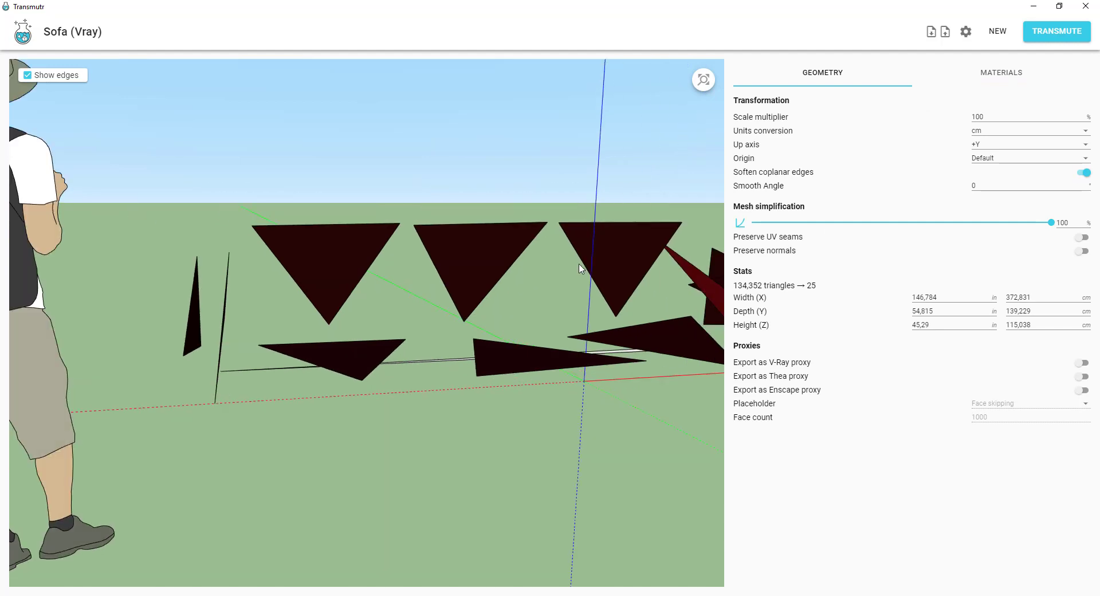
middle_click_drag(580, 267, 522, 275, "shift")
Step: Lower the mesh simplification to 63.69 % and return it to 0 %, inspecting the cushions' mesh up close
left_click_drag(1050, 224, 892, 234)
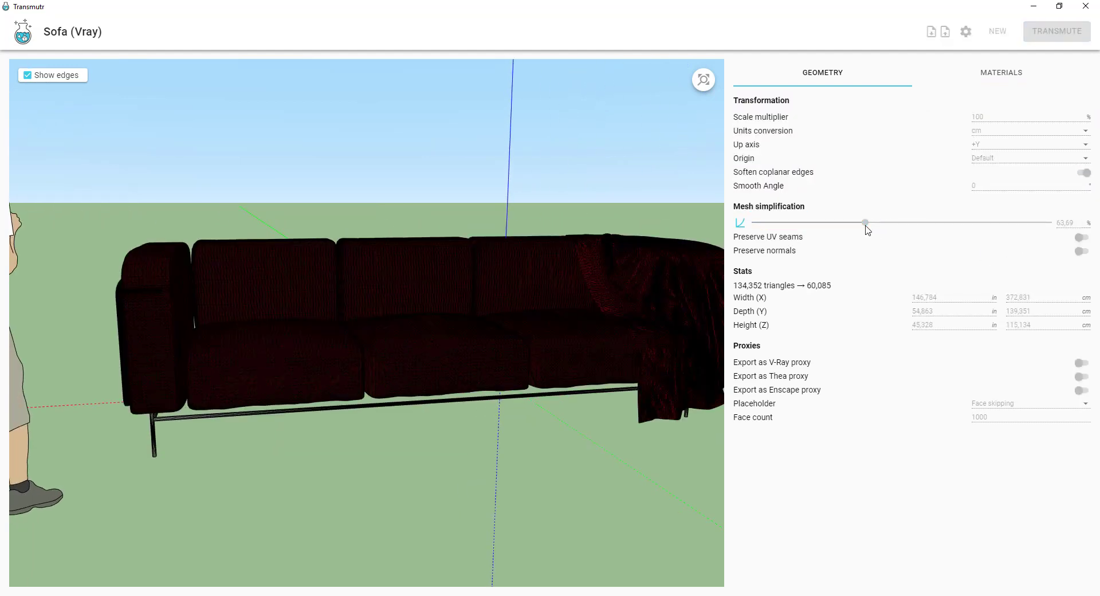
left_click_drag(852, 225, 620, 277)
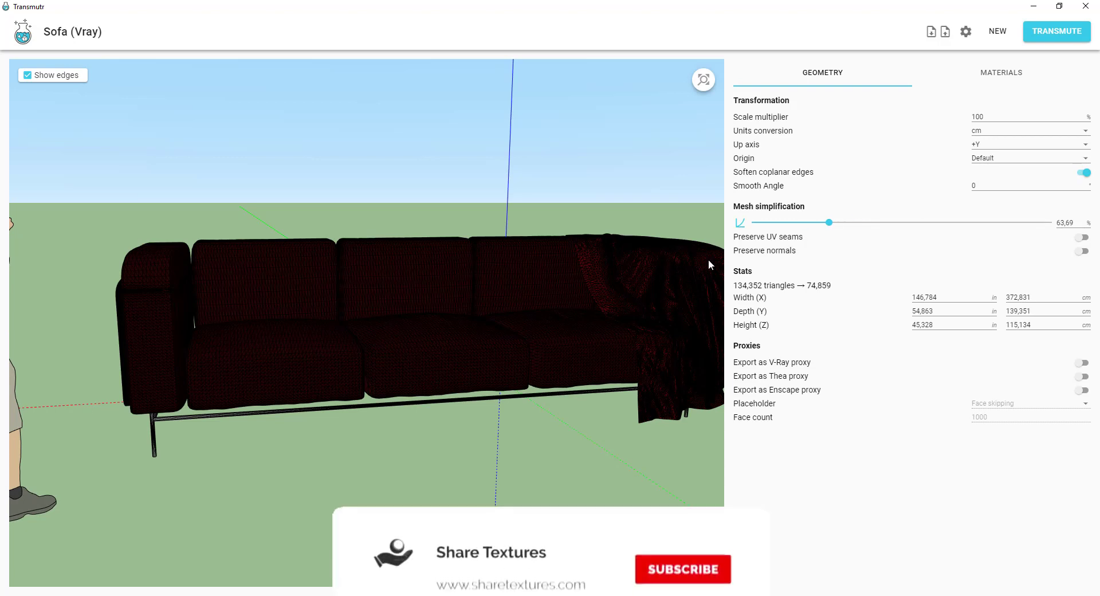
scroll(418, 329, "up", 5)
middle_click_drag(428, 336, 466, 328)
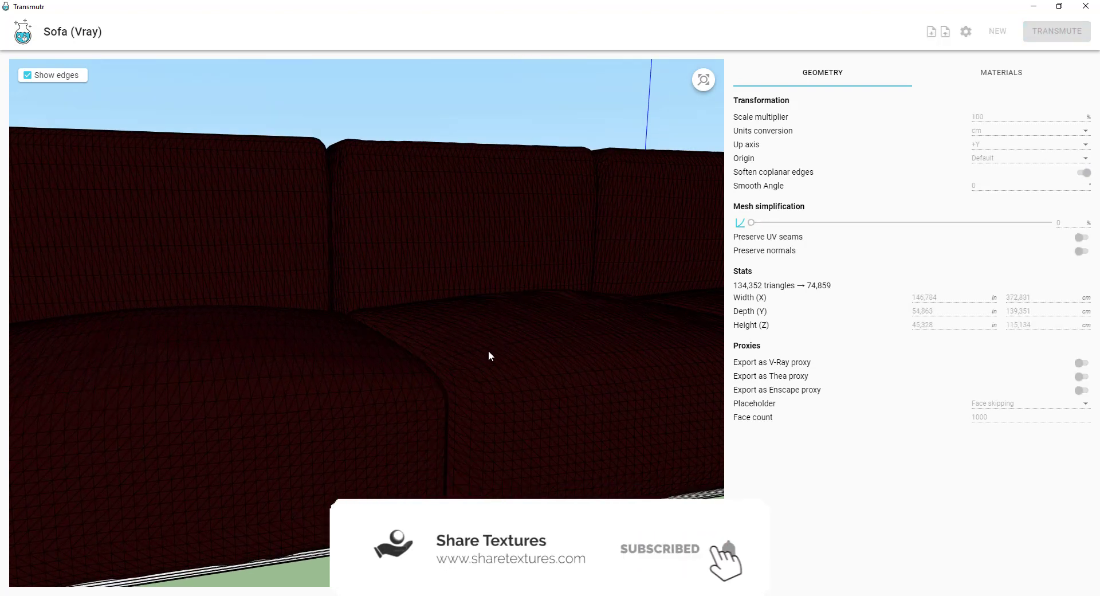
left_click_drag(497, 359, 437, 352)
scroll(438, 351, "down", 6)
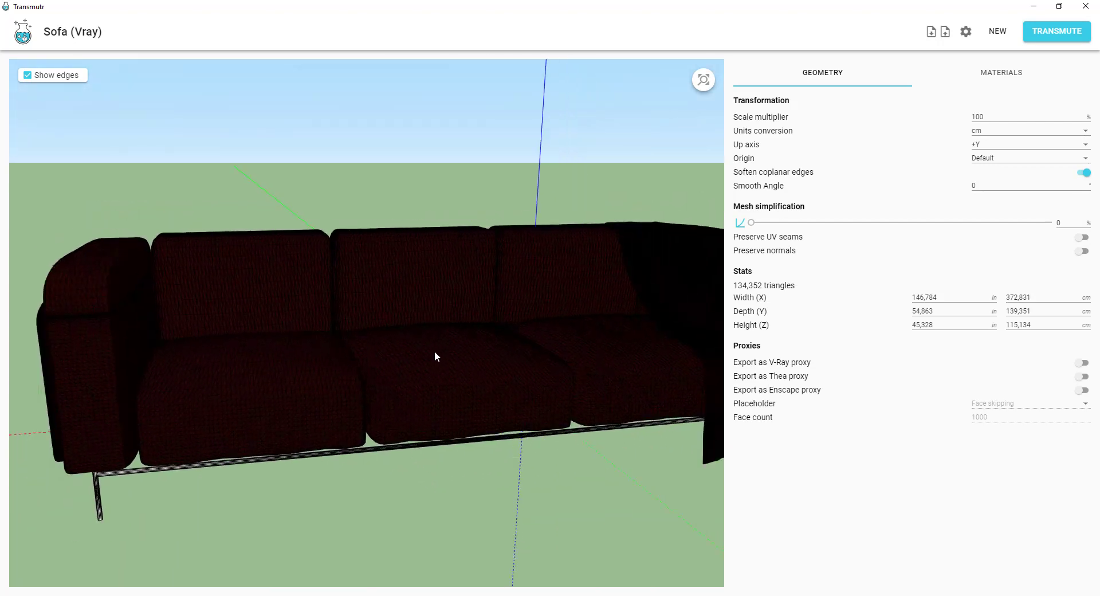
Step: Hide the mesh edges and view the whole sofa from the front at an angle
left_click(703, 80)
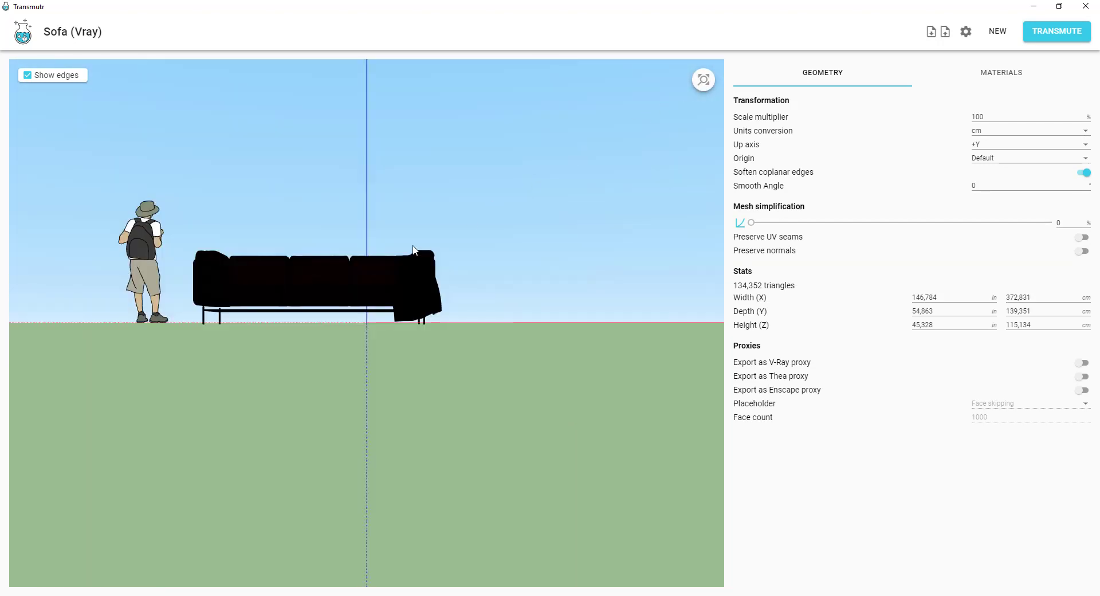
left_click_drag(354, 270, 420, 351)
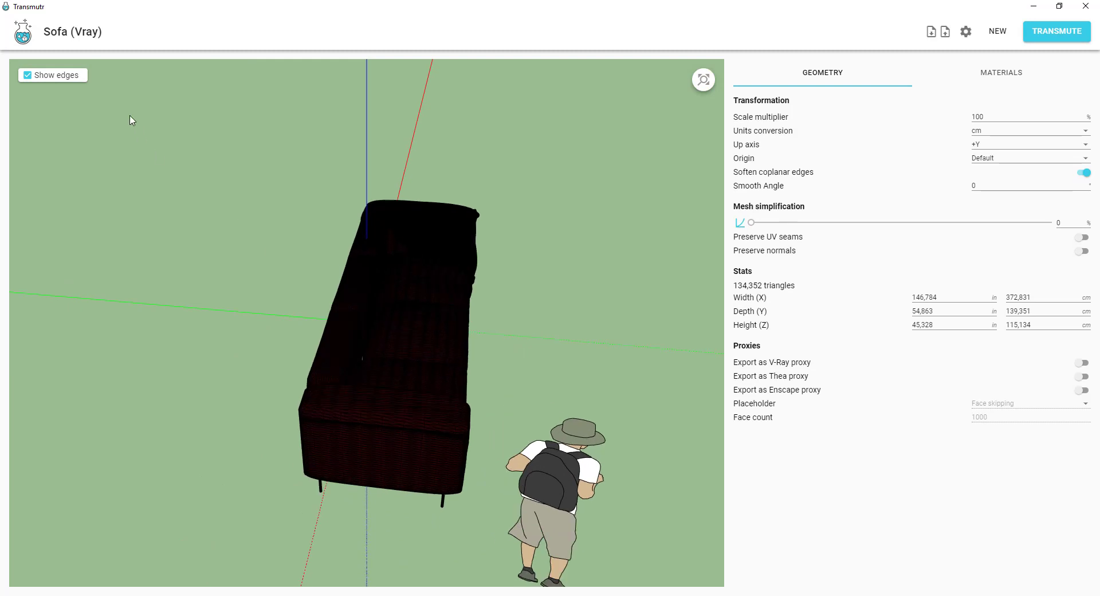
left_click(68, 75)
left_click_drag(284, 205, 395, 375)
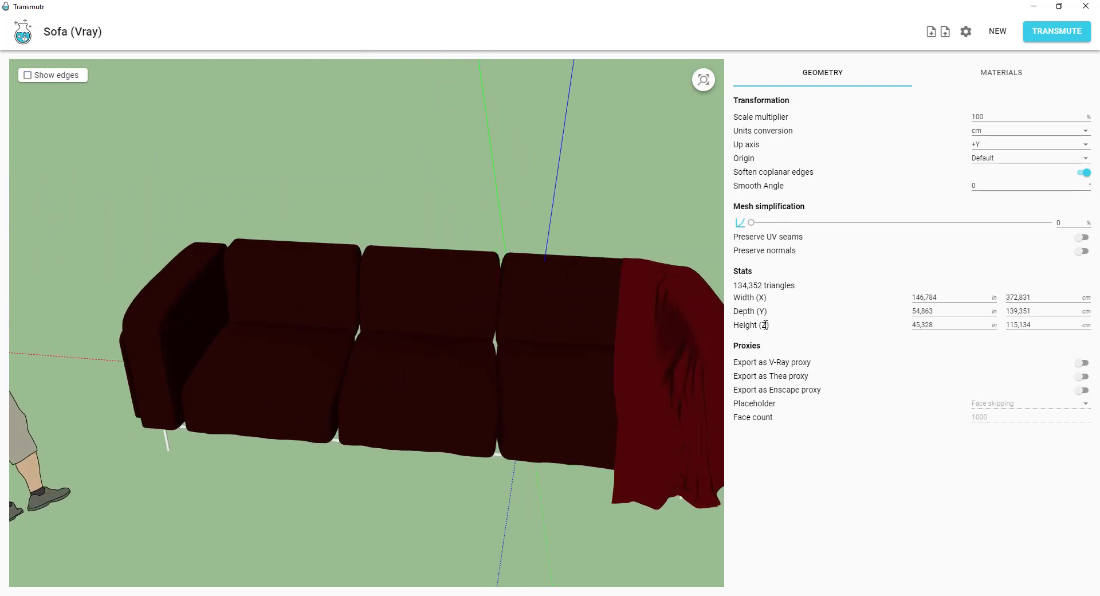
Step: Transmute the sofa and save it as the SketchUp file Sofa (Vray).skp in the sofa folder
left_click(1040, 37)
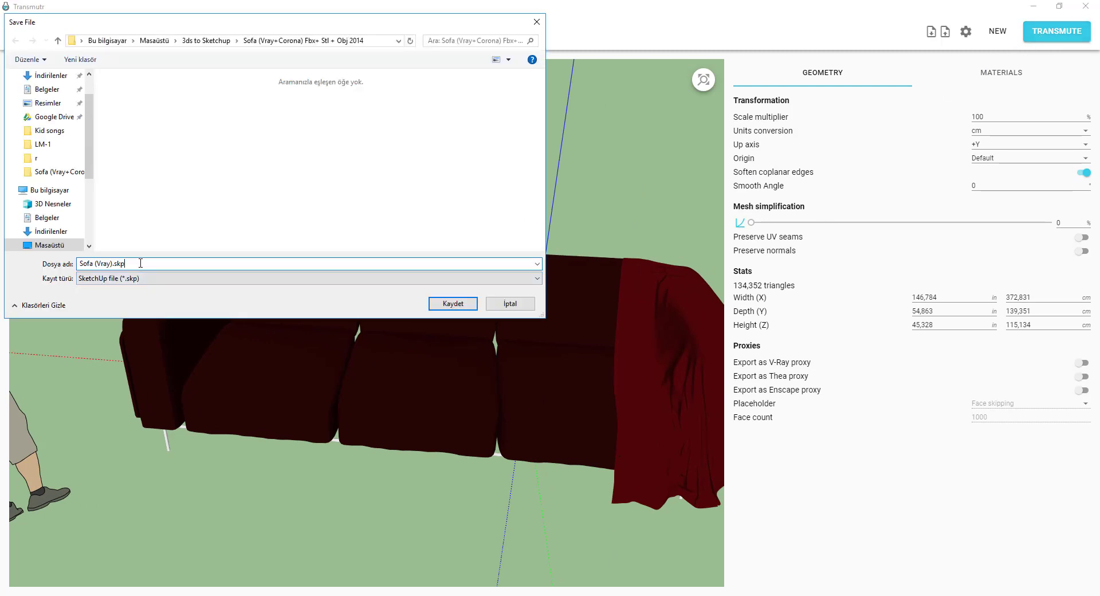
left_click(453, 305)
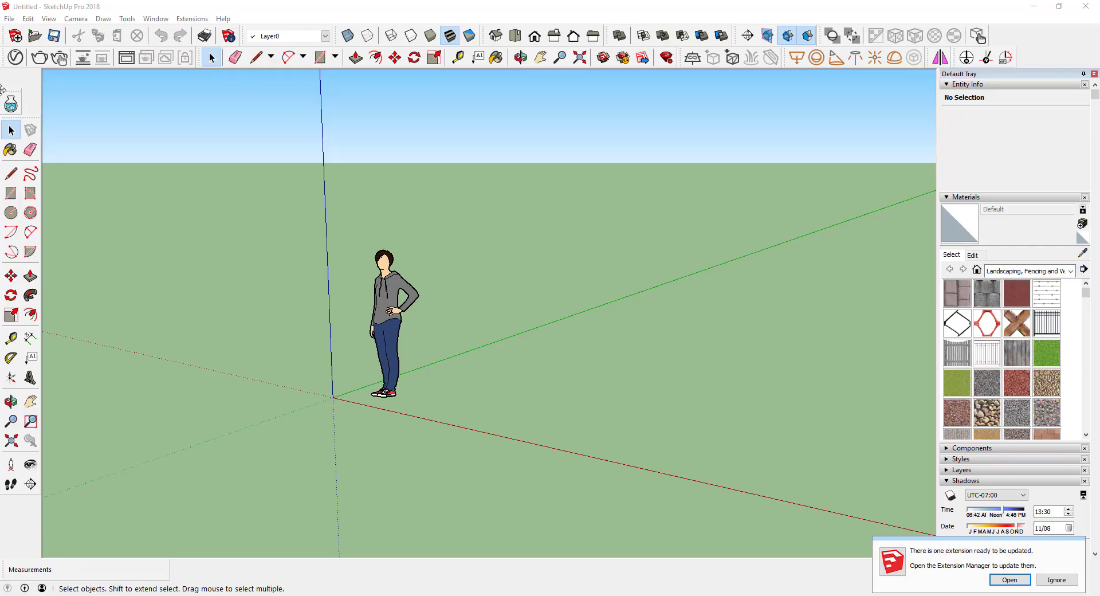
Step: In SketchUp, import Sofa (Vray).skp and place the sofa beside the standing figure
left_click(9, 18)
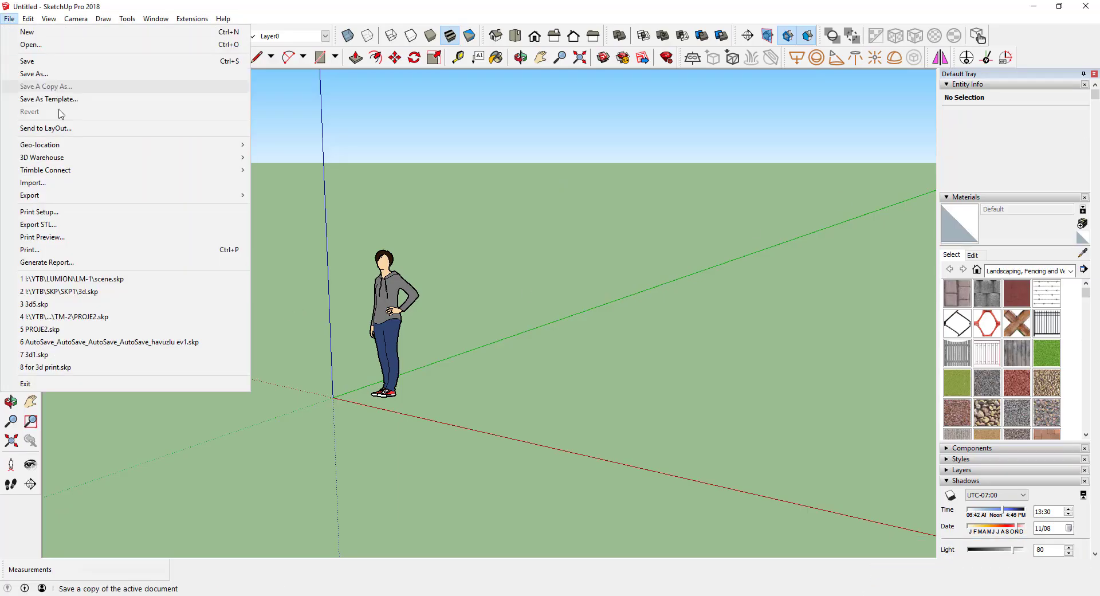
left_click(75, 183)
left_click(181, 185)
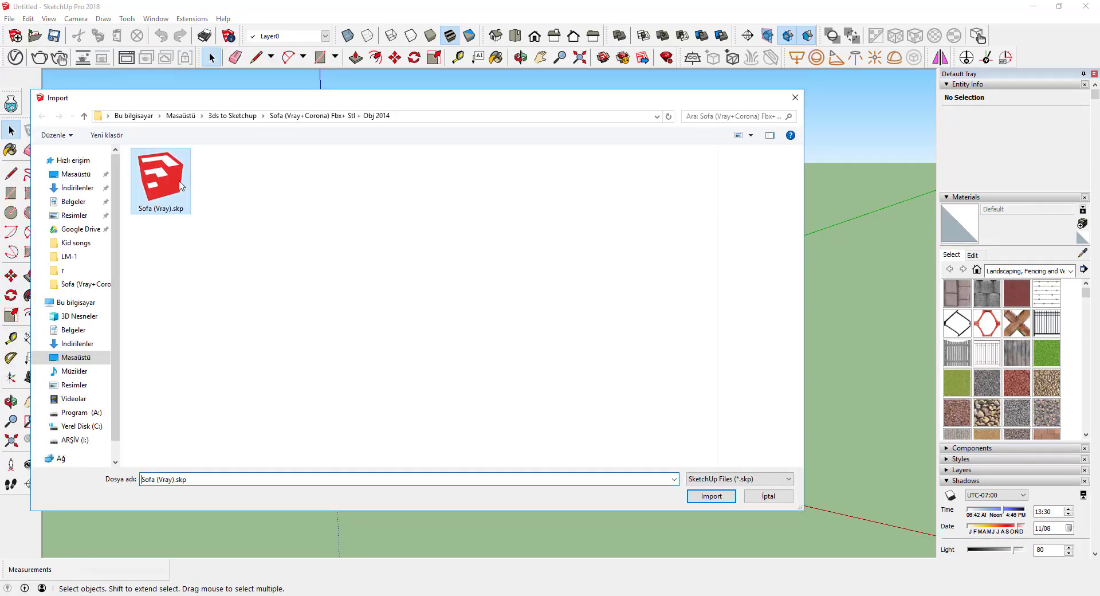
left_click(710, 496)
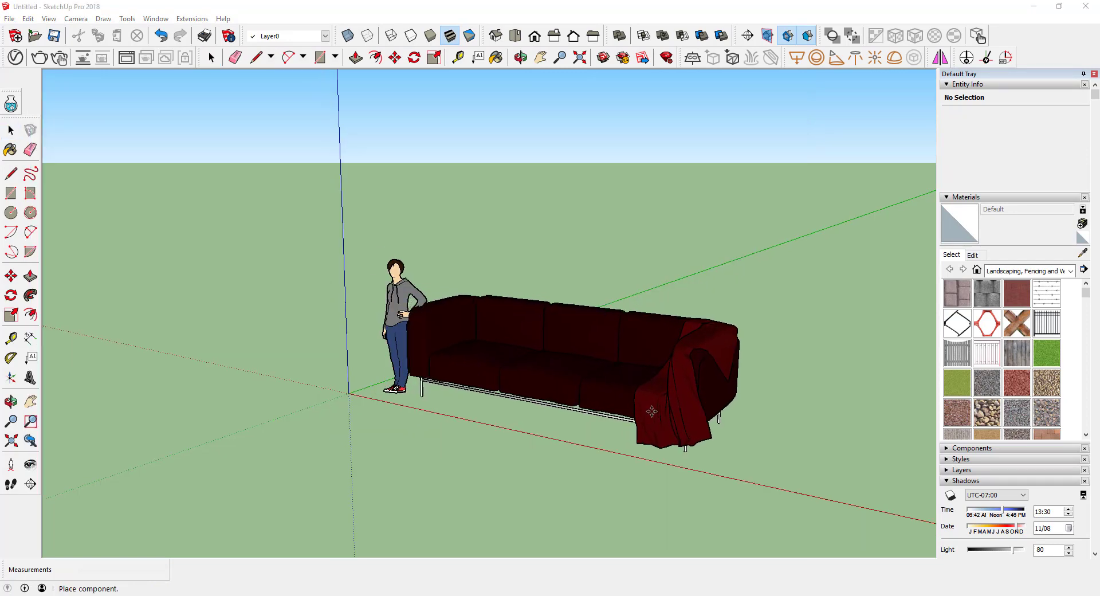
left_click(666, 425)
middle_click_drag(666, 426, 822, 401)
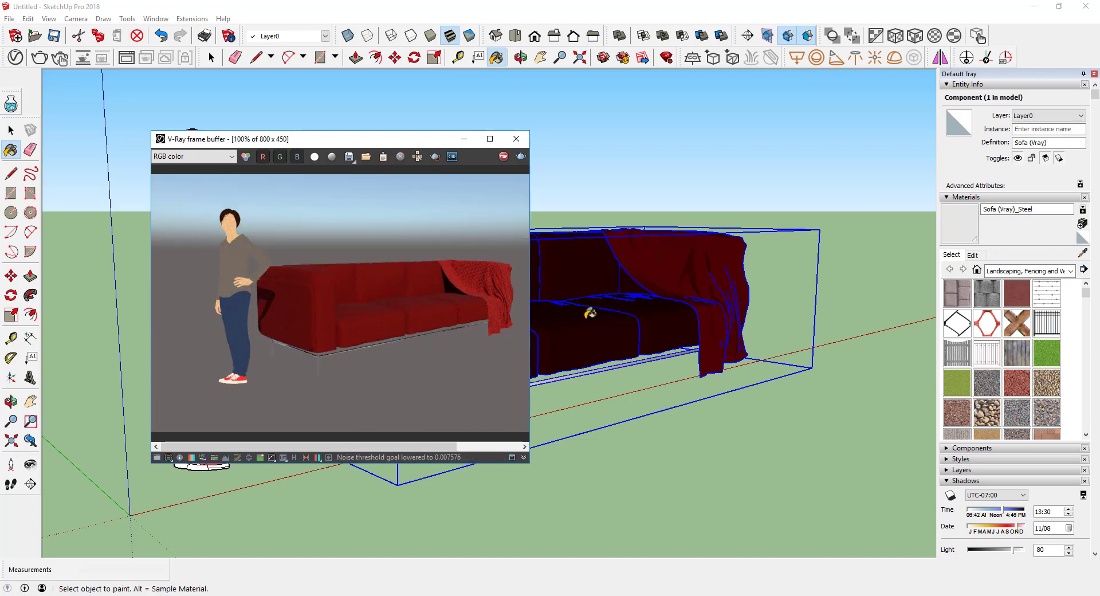
Step: Examine the imported sofa's seat and back cushions up close and from several angles in the V-Ray interactive render
mouse_move(565, 314)
middle_mouse_down()
mouse_move(418, 290)
mouse_move(362, 255)
middle_mouse_up()
scroll(590, 318, "up", 8)
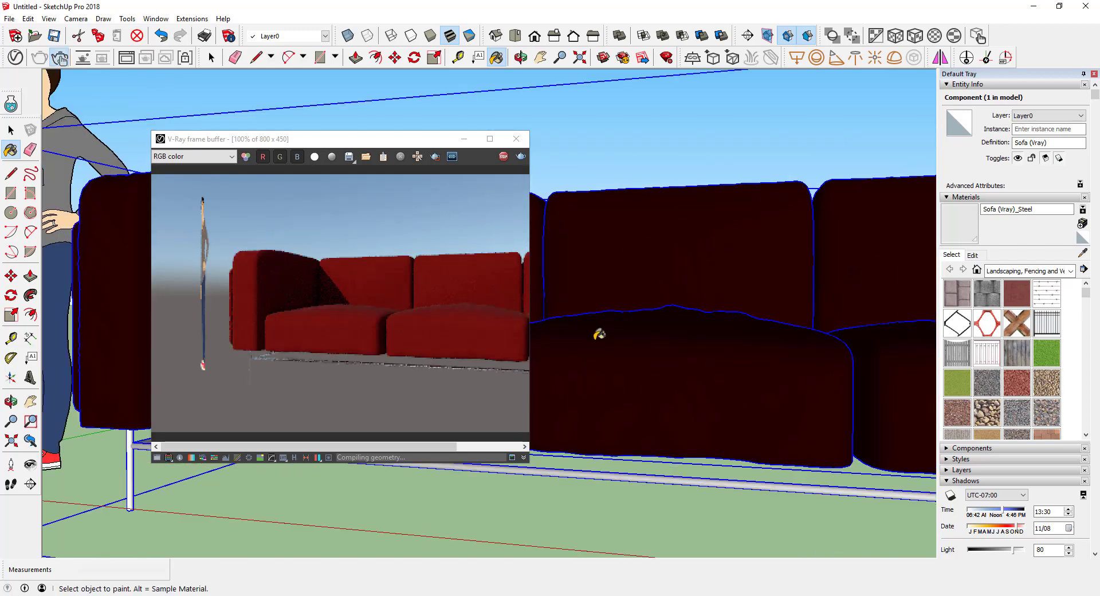
scroll(599, 335, "up", 3)
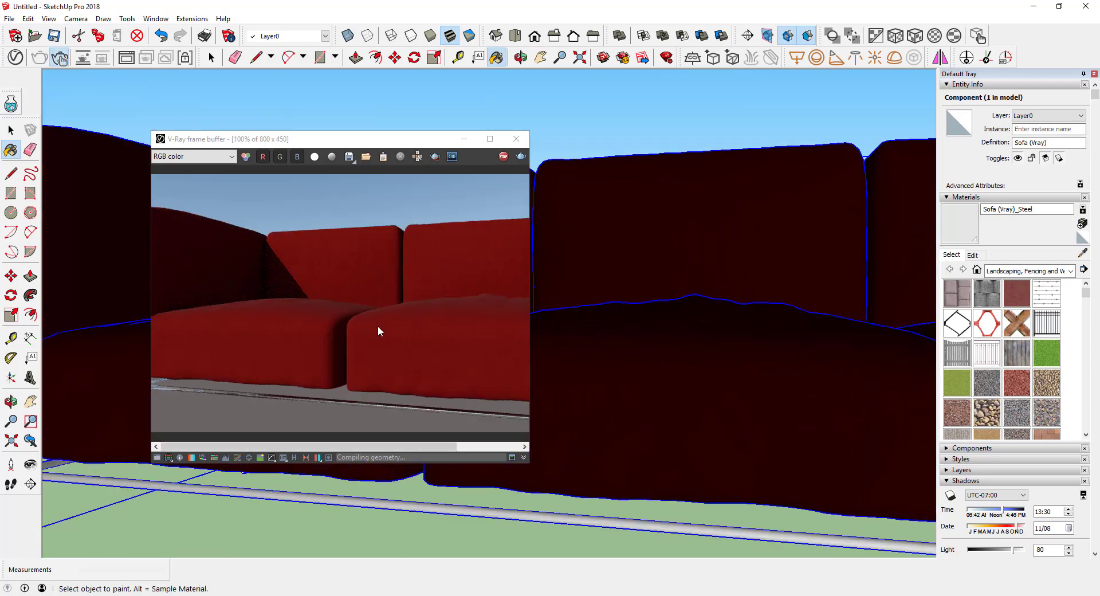
mouse_move(573, 338)
middle_mouse_down()
mouse_move(842, 385)
mouse_move(725, 331)
middle_mouse_up()
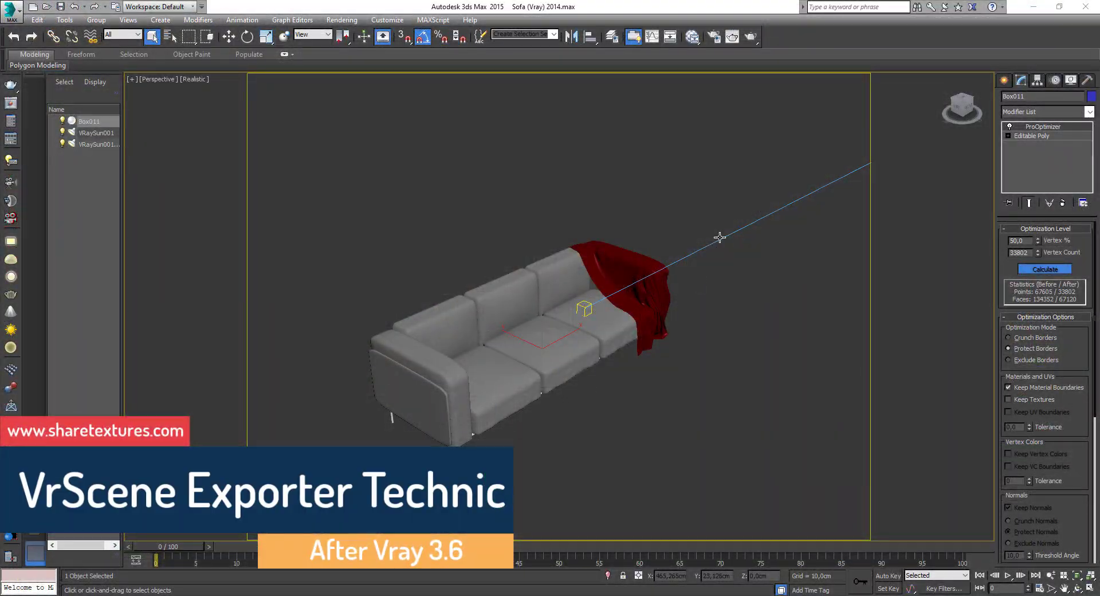
Step: In 3ds Max, delete the V-Ray sun and remove the ProOptimizer modifier from the sofa
left_click(720, 236)
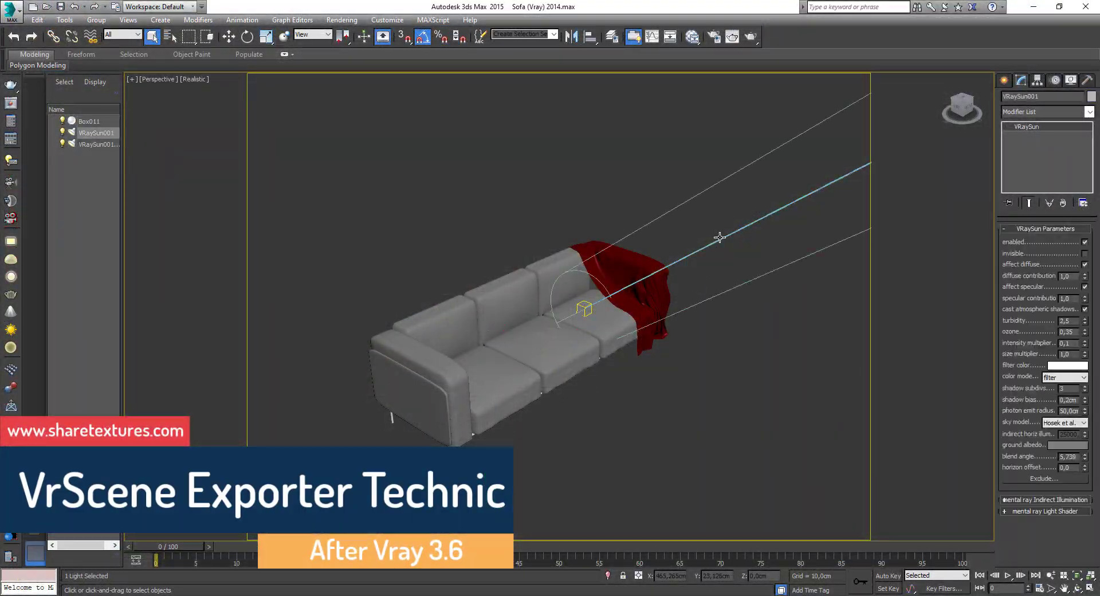
key("Delete")
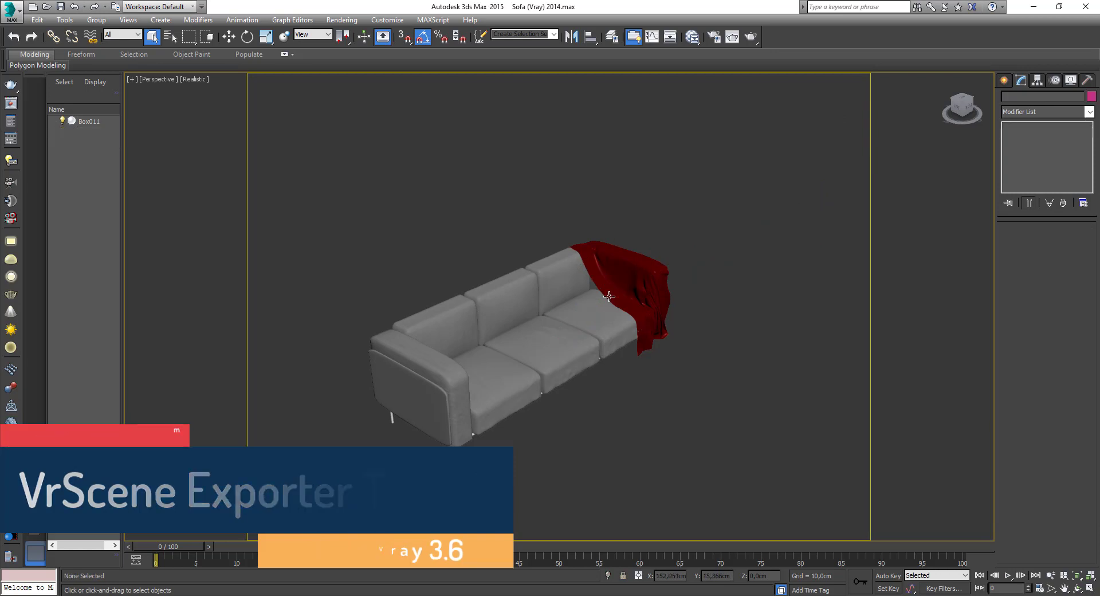
left_click(570, 325)
middle_click_drag(622, 343, 529, 332, "alt")
right_click(1042, 130)
left_click(1019, 143)
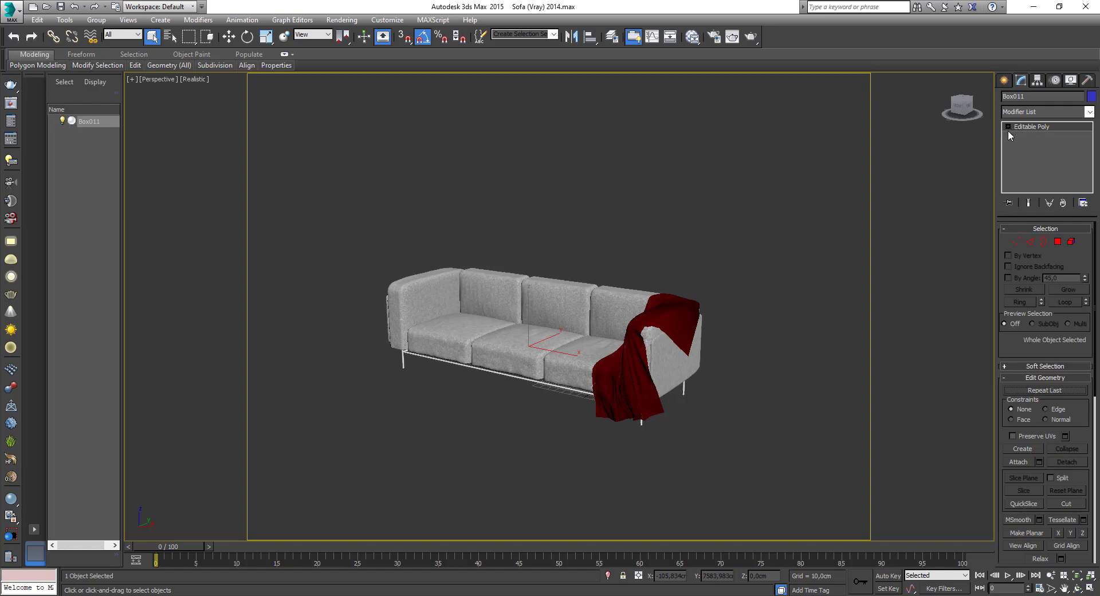
Step: Export the sofa scene with the .vrscene exporter, keeping Compressed and Use HEX format for mesh enabled
middle_click_drag(515, 342, 634, 384, "alt")
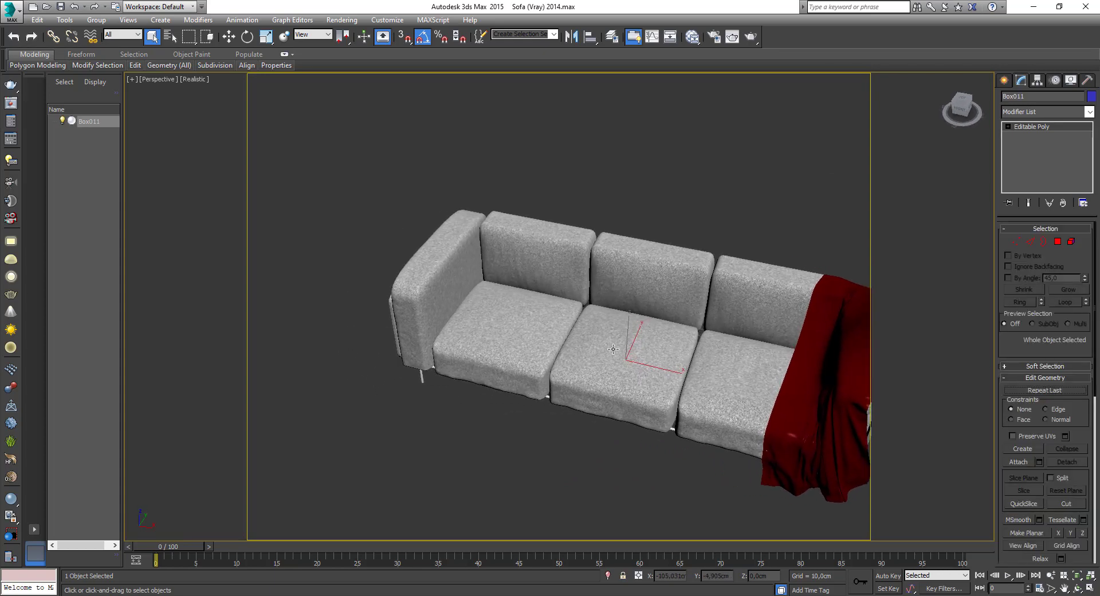
right_click(613, 348)
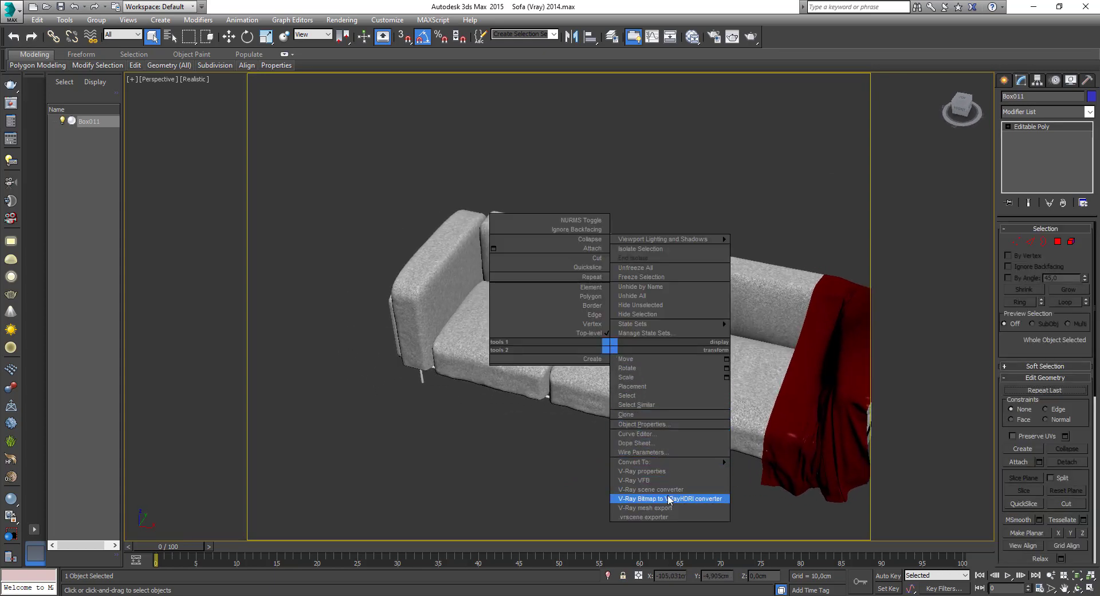
left_click(669, 517)
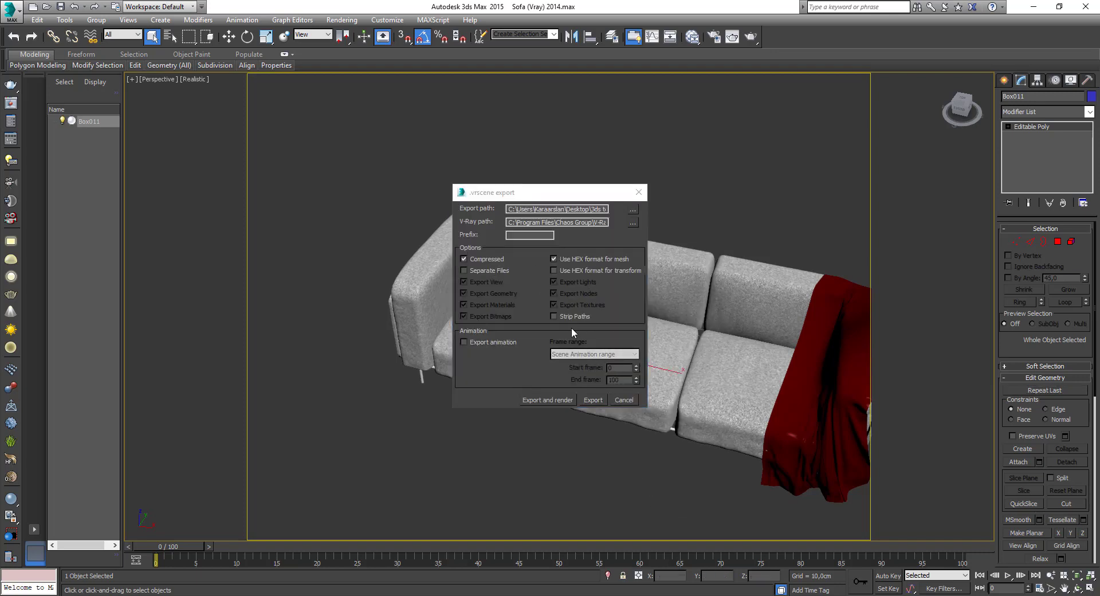
left_click(588, 400)
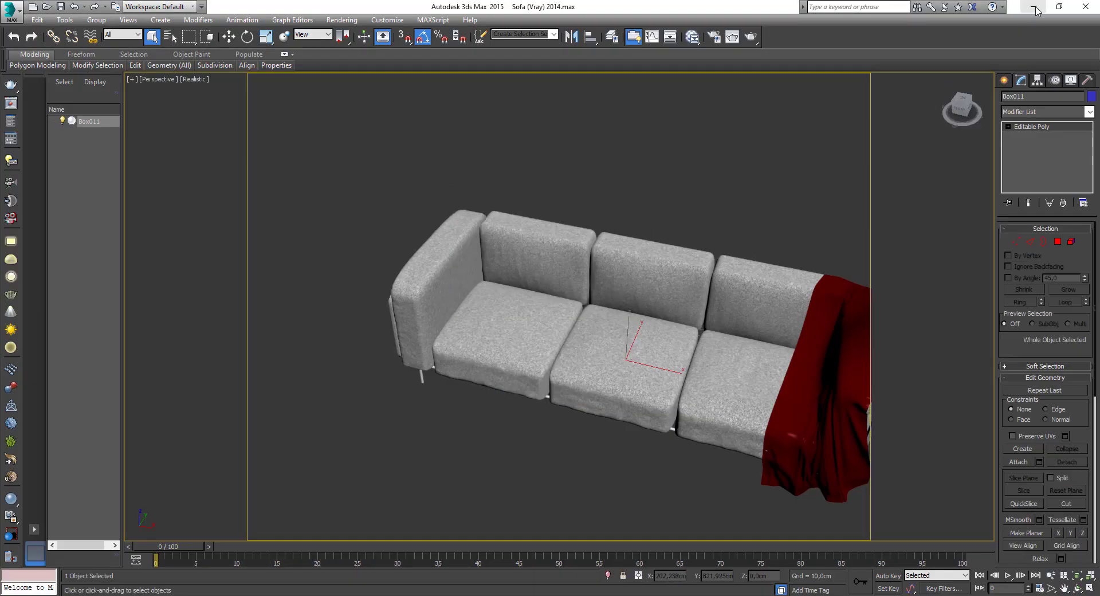
Step: Switch to SketchUp, import Sofa (Vray) 2014.vrscene as a V-Ray scene and place it near the standing figure
left_click(1034, 6)
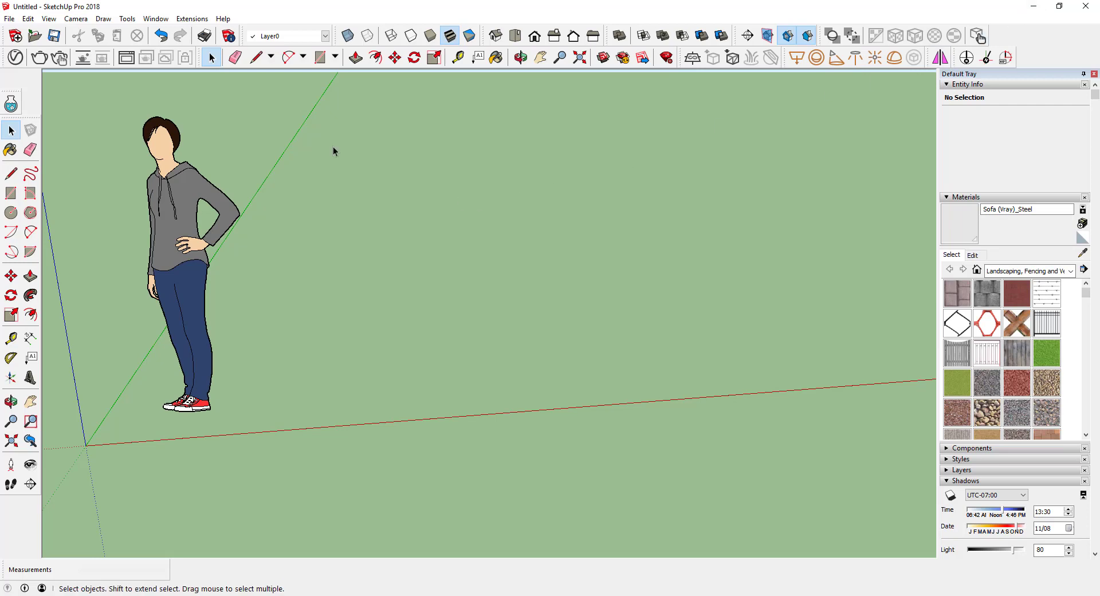
scroll(297, 163, "down", 2)
scroll(395, 198, "down", 2)
middle_click_drag(396, 202, 338, 348)
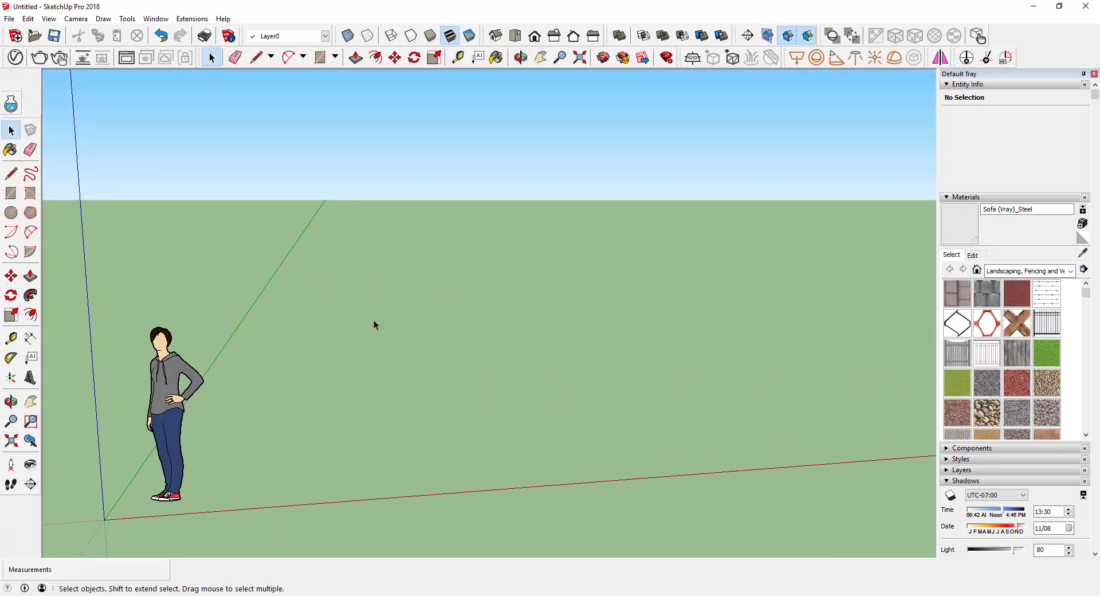
left_click(732, 62)
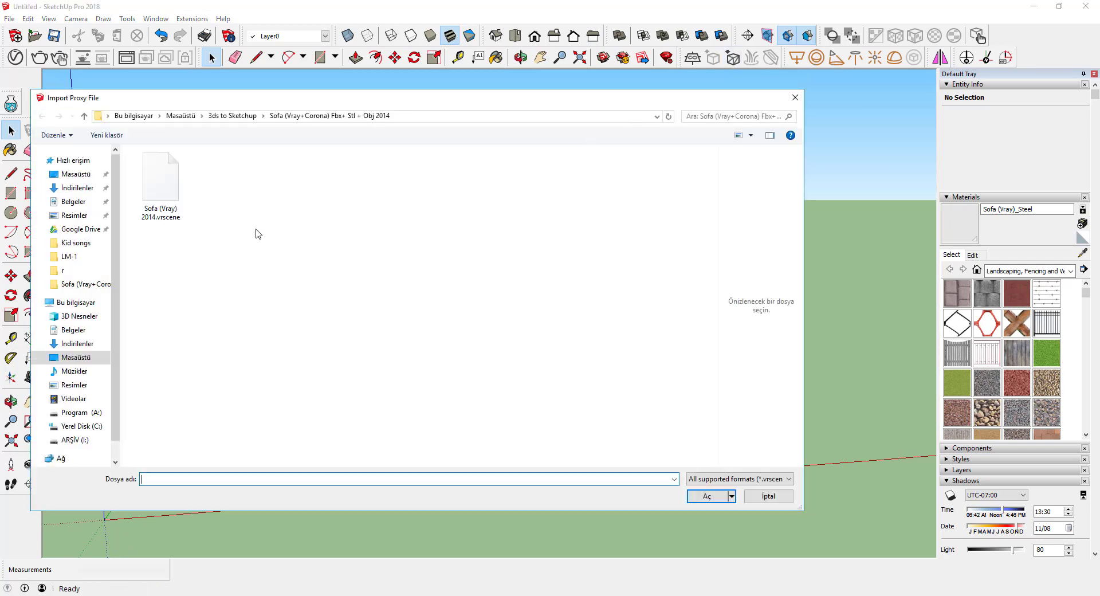
left_click(160, 190)
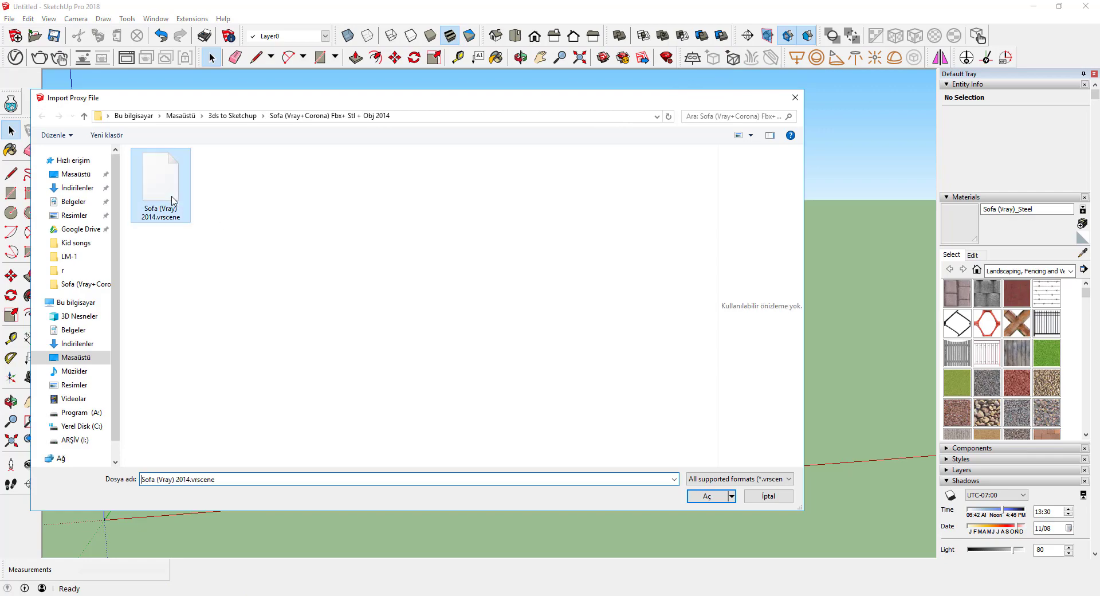
left_click(706, 497)
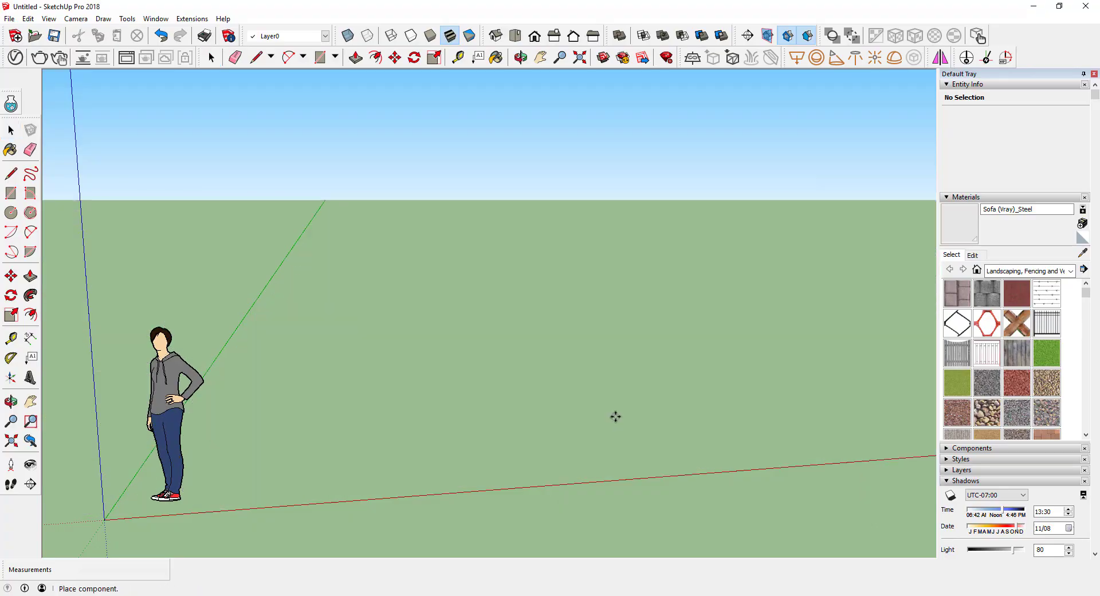
left_click(581, 459)
scroll(581, 459, "down", 5)
left_click(11, 131)
scroll(282, 363, "down", 2)
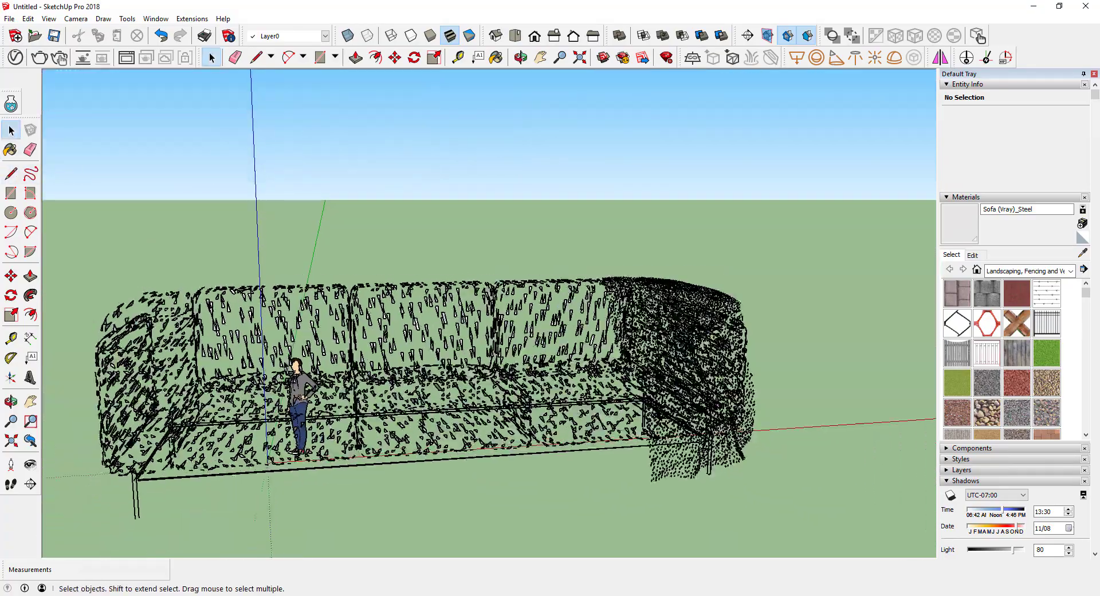
Step: Scale the imported sofa proxy down uniformly to about 0.50 from its upper front corner
middle_click_drag(282, 364, 410, 335, "shift")
left_click(529, 370)
key("s")
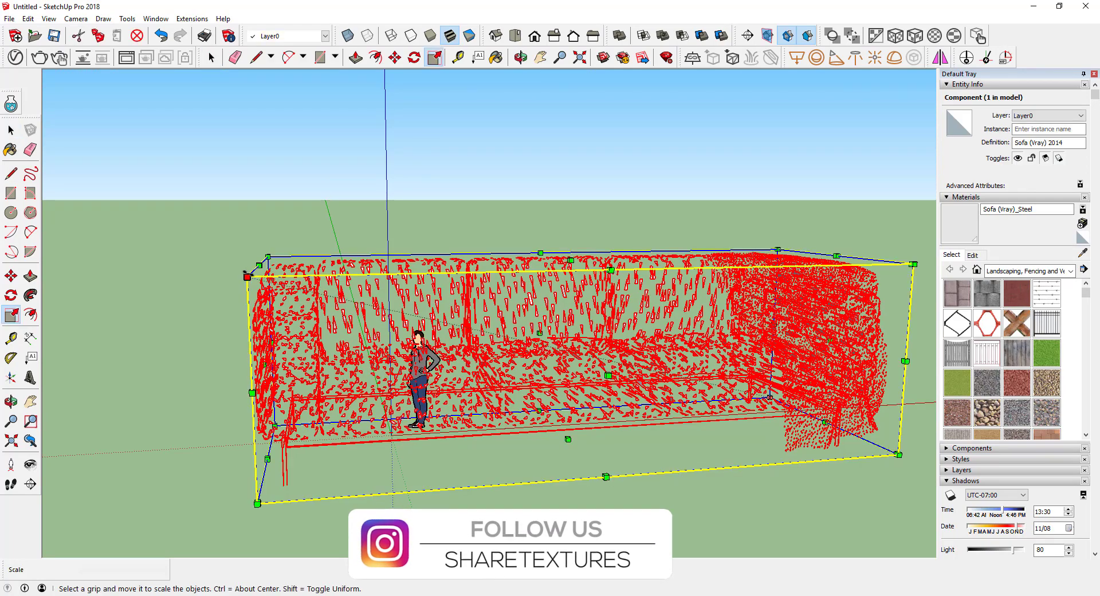
left_click_drag(247, 276, 569, 351)
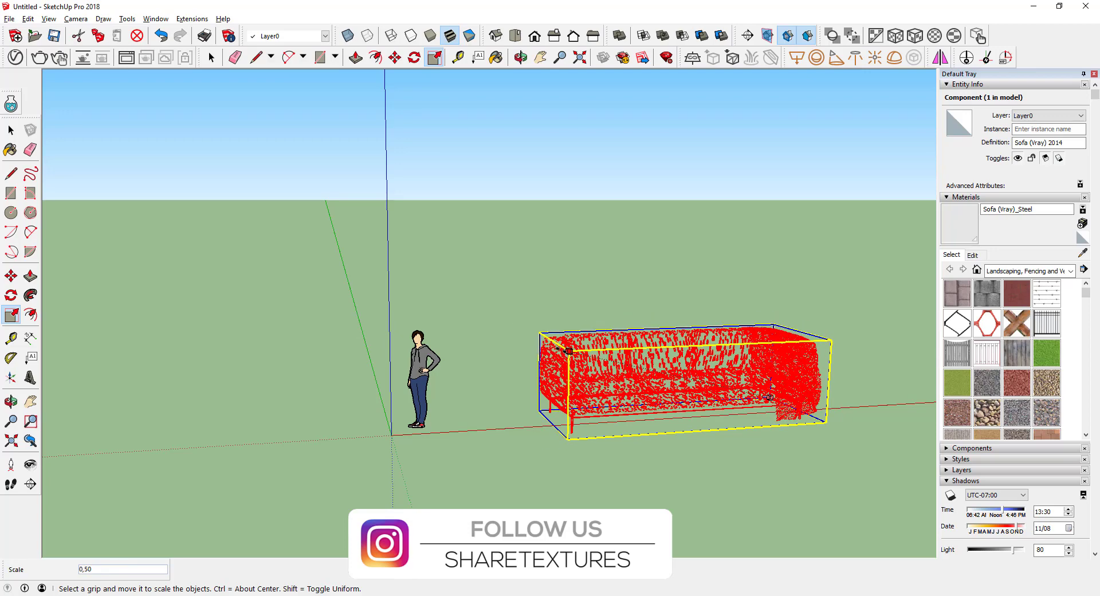
left_click(556, 347)
middle_click_drag(539, 391, 404, 397)
scroll(629, 413, "up", 2)
middle_click_drag(629, 412, 538, 372, "shift")
left_click(12, 131)
Step: Deselect the sofa proxy, frame it from the front and start the V-Ray interactive render
scroll(422, 316, "up", 2)
left_click(555, 252)
scroll(554, 252, "down", 1)
middle_click_drag(576, 303, 540, 303, "shift")
left_click(57, 60)
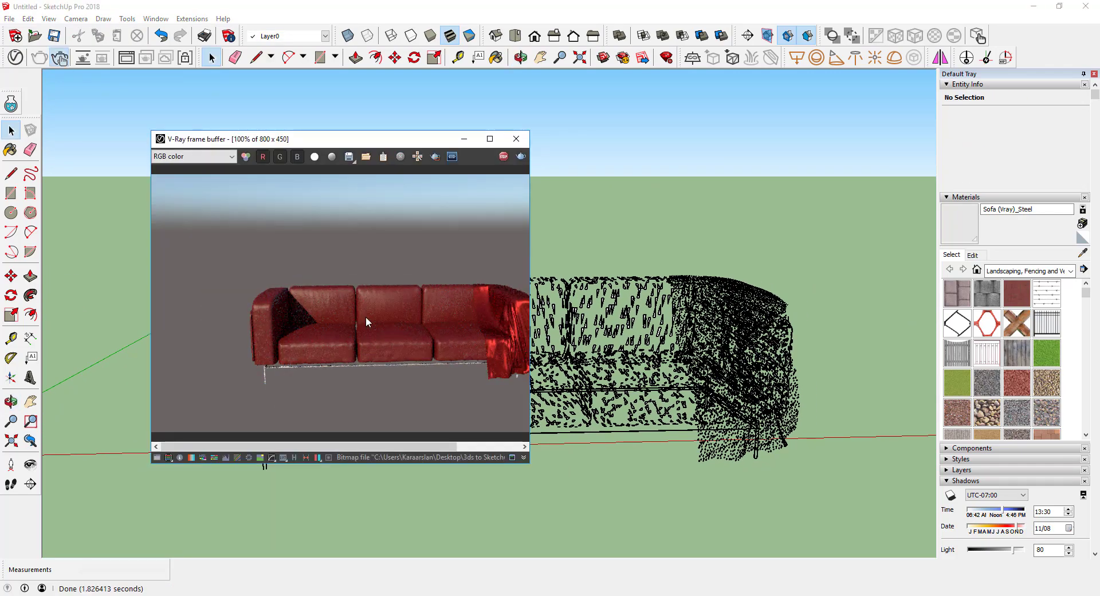
Step: Examine the sofa proxy's leather cushions and red throw in the interactive render from close up and several angles
scroll(632, 350, "up", 5)
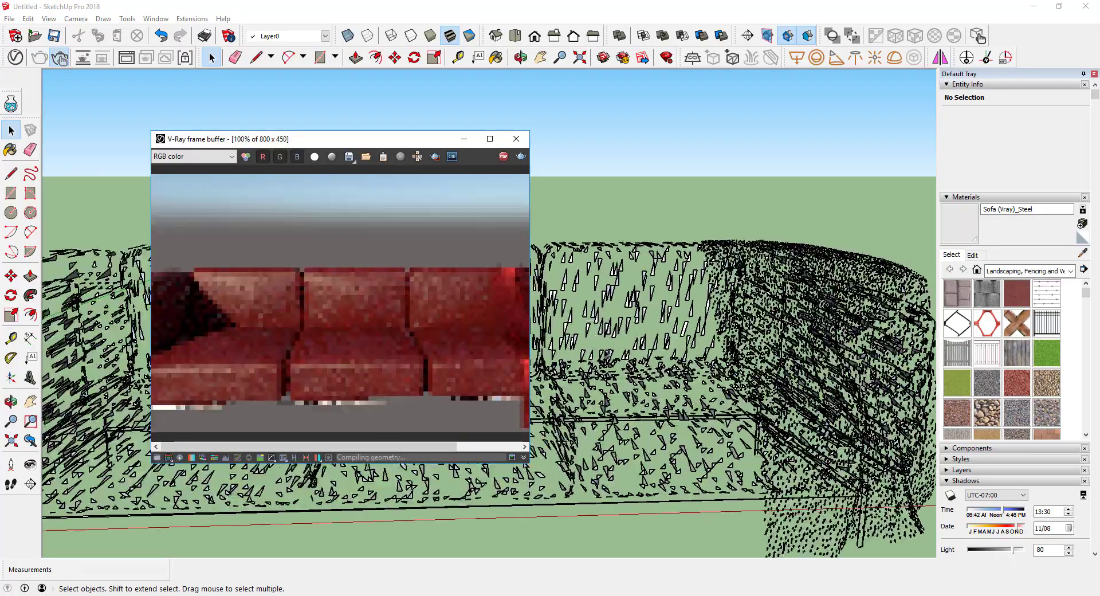
middle_click_drag(632, 349, 748, 354)
scroll(380, 342, "down", 1)
scroll(375, 342, "up", 1)
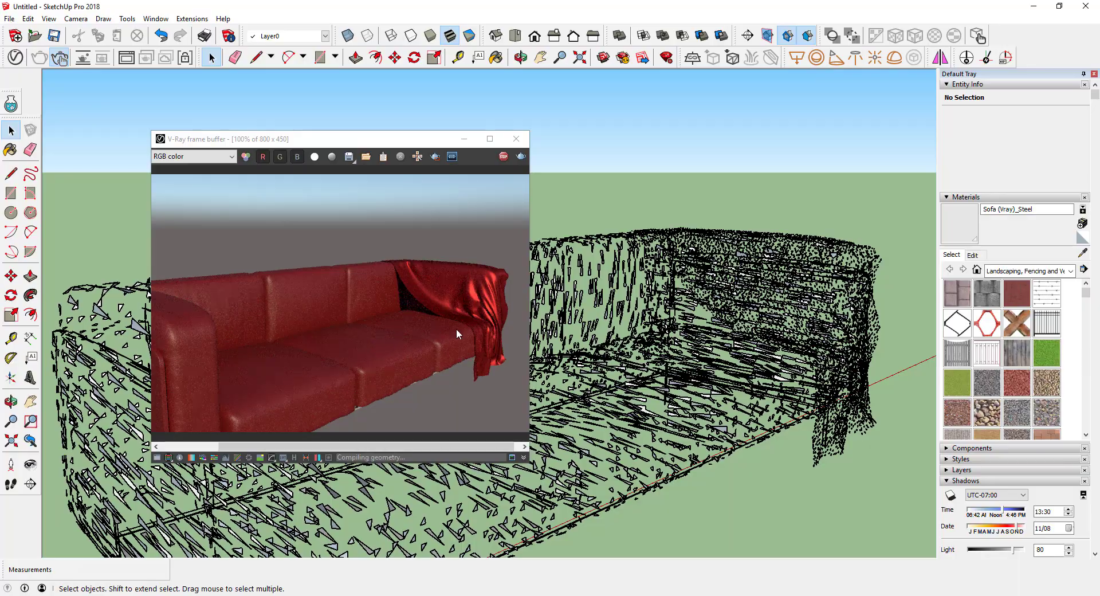
scroll(696, 322, "up", 6)
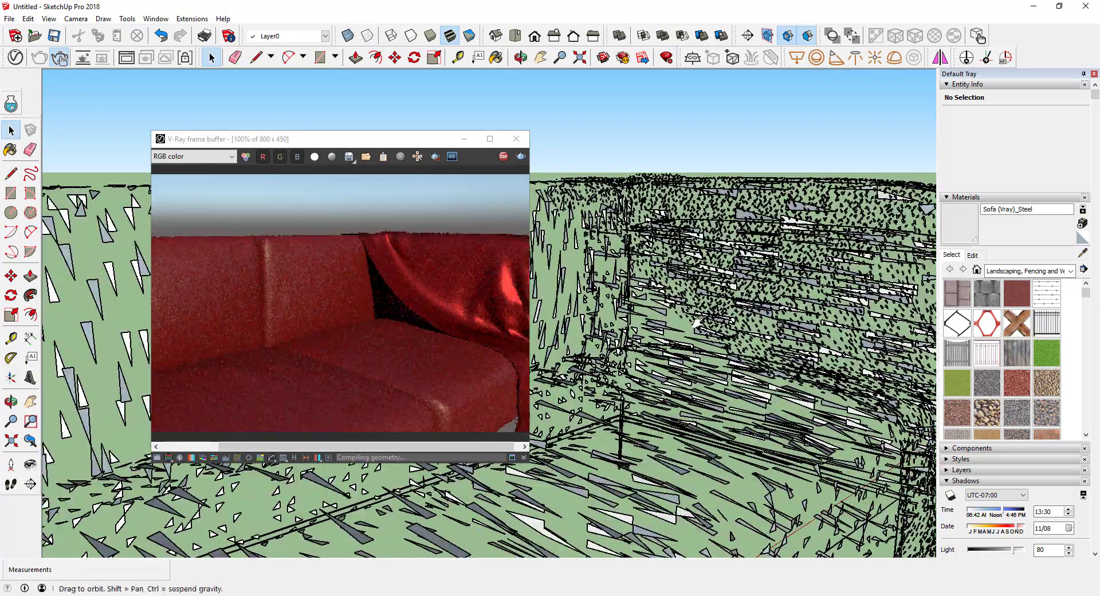
mouse_move(696, 323)
middle_mouse_down()
mouse_move(467, 366)
mouse_move(590, 351)
mouse_move(564, 351)
middle_mouse_up()
scroll(477, 365, "down", 3)
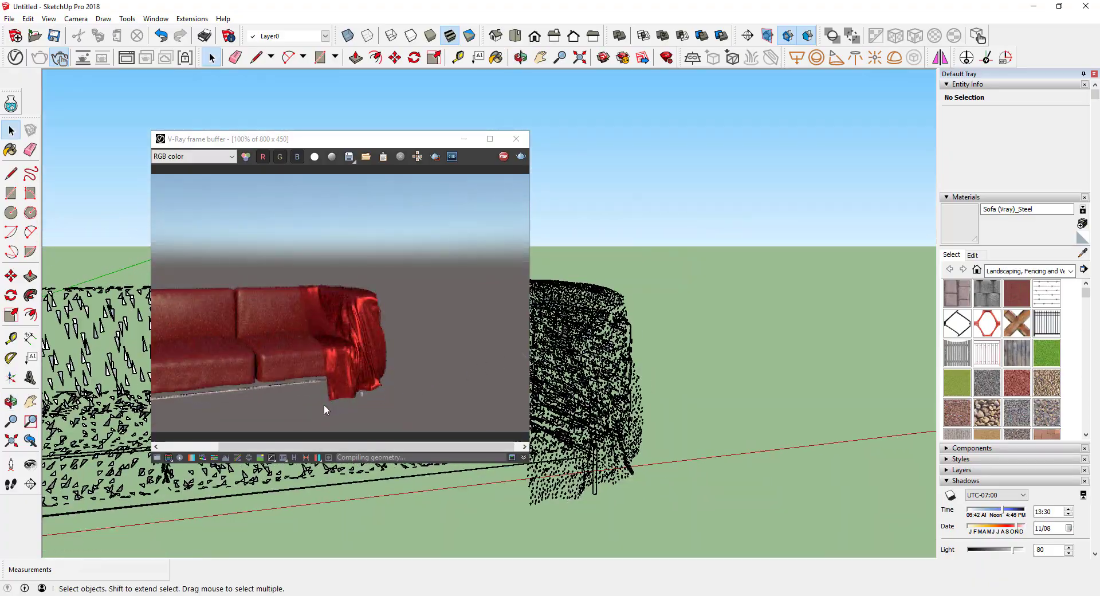
mouse_move(100, 416)
middle_mouse_down()
mouse_move(430, 363)
mouse_move(560, 362)
mouse_move(454, 382)
middle_mouse_up()
scroll(437, 373, "down", 1)
scroll(409, 346, "up", 1)
mouse_move(641, 338)
middle_mouse_down()
mouse_move(658, 331)
mouse_move(735, 391)
middle_mouse_up()
scroll(737, 384, "up", 1)
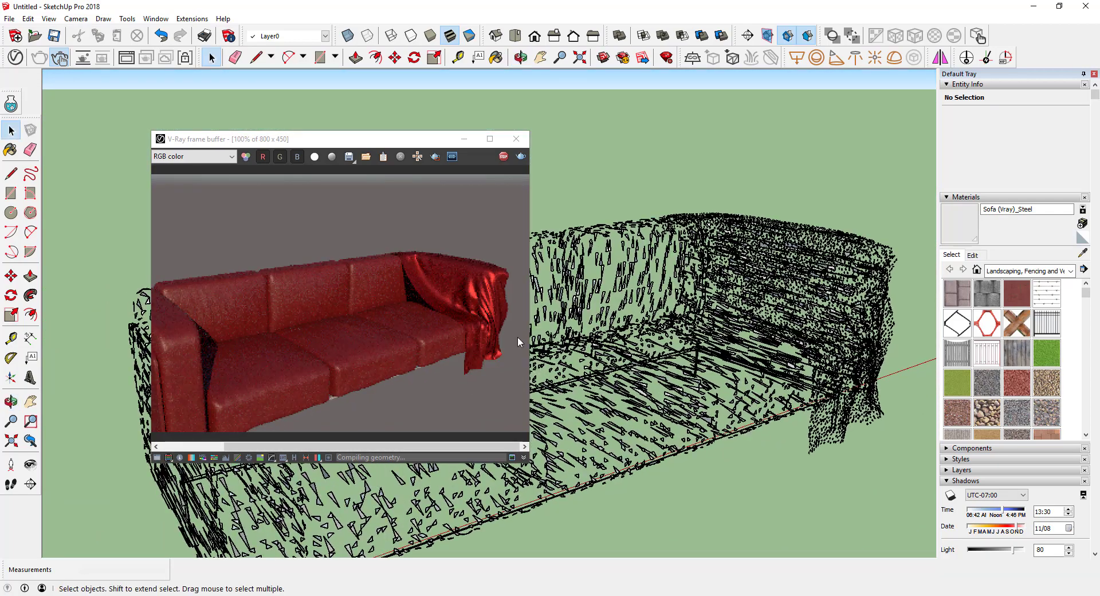
scroll(401, 335, "down", 1)
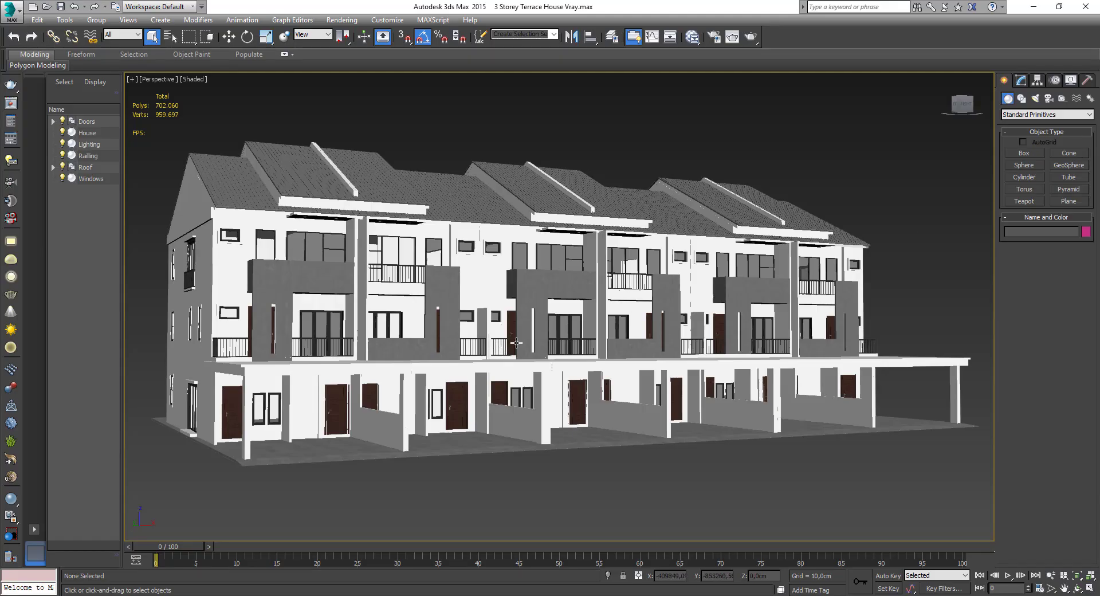
Step: In 3ds Max, select the House object and export the 3 Storey Terrace House Vray scene with the .vrscene exporter
left_click(516, 343)
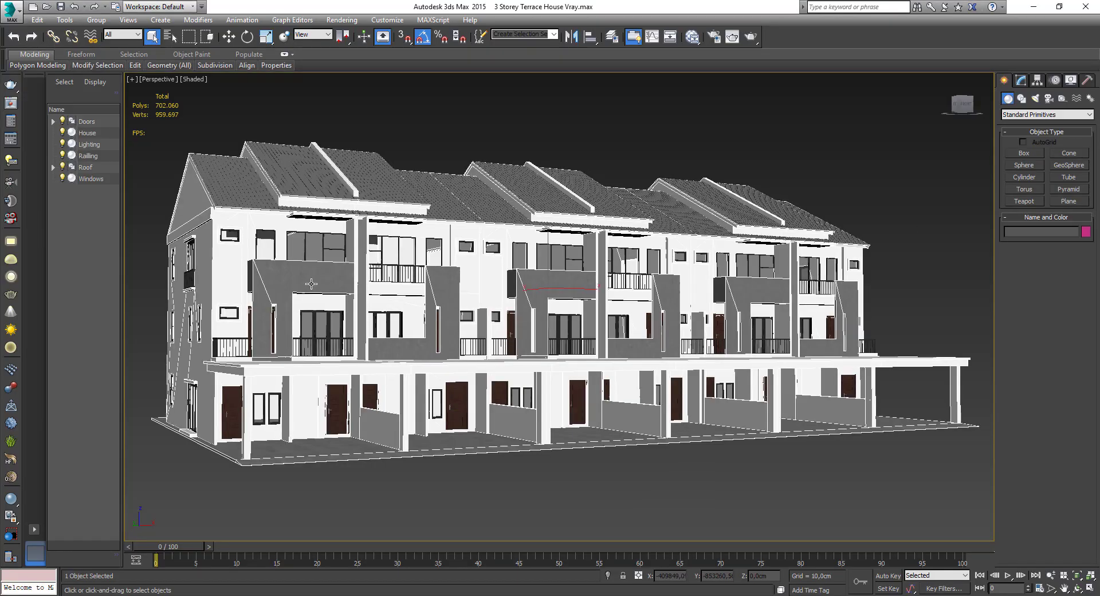
right_click(581, 307)
left_click(510, 479)
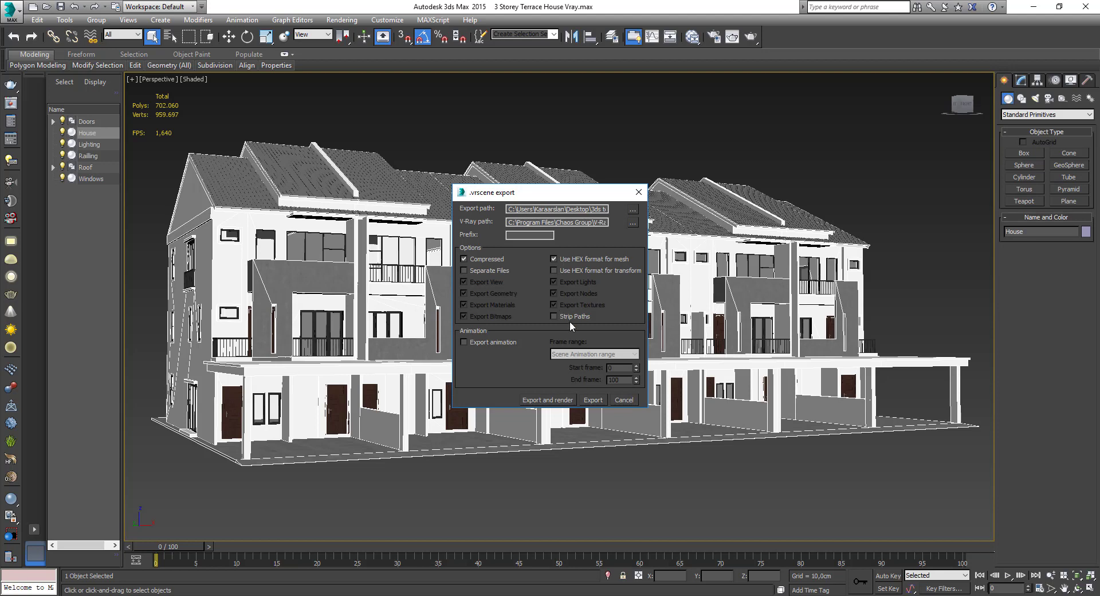
left_click(594, 401)
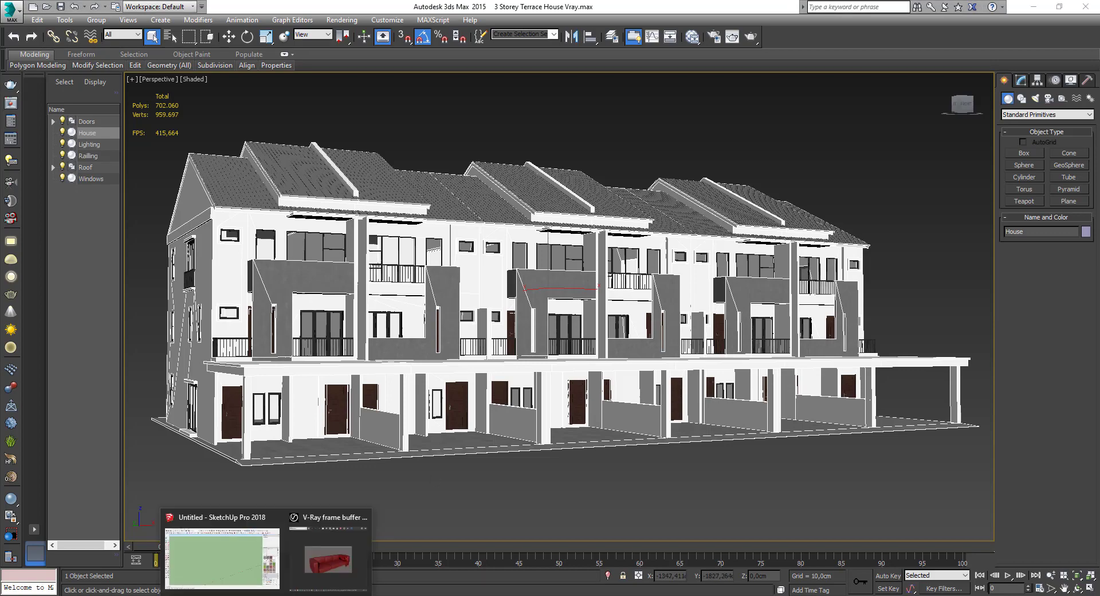
Step: Switch to SketchUp, import 3 Storey Terrace House Vray.vrscene as a V-Ray proxy and place it near the origin
left_click(257, 569)
scroll(438, 429, "down", 5)
left_click(9, 19)
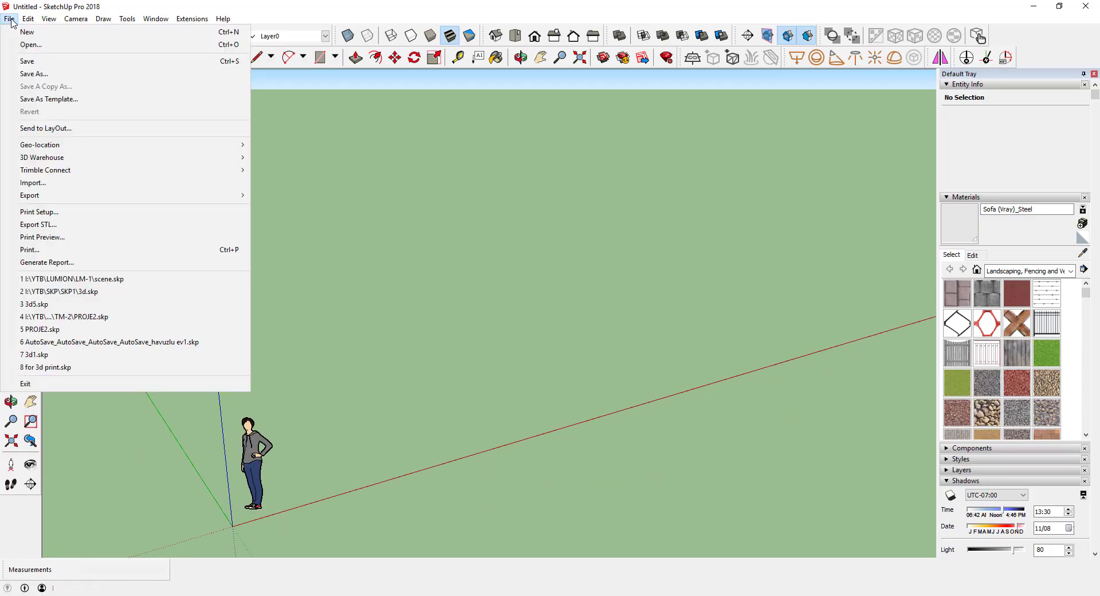
left_click(566, 210)
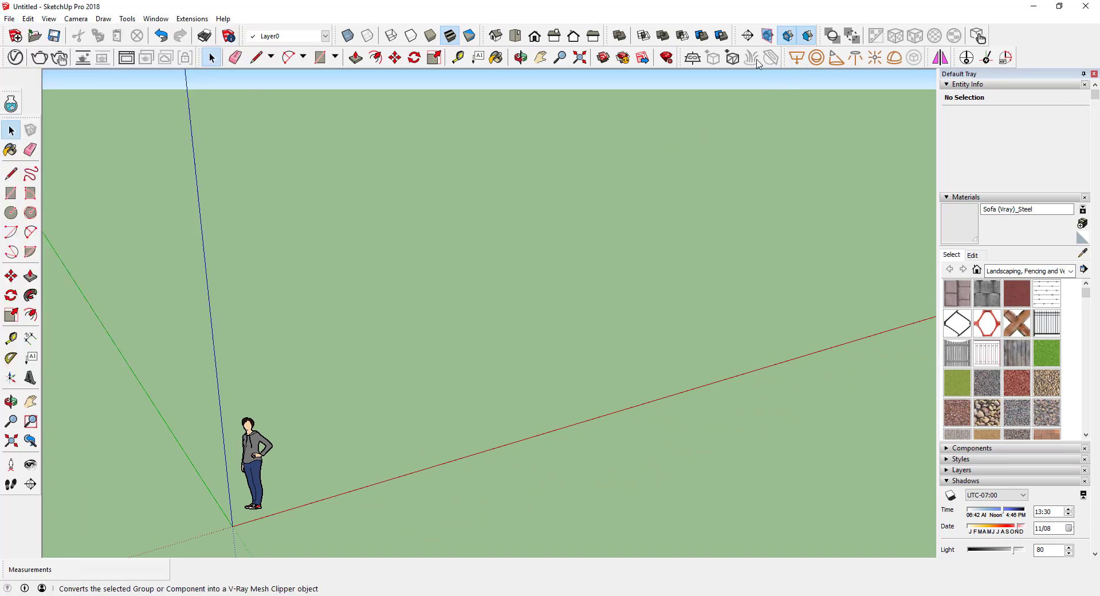
left_click(732, 57)
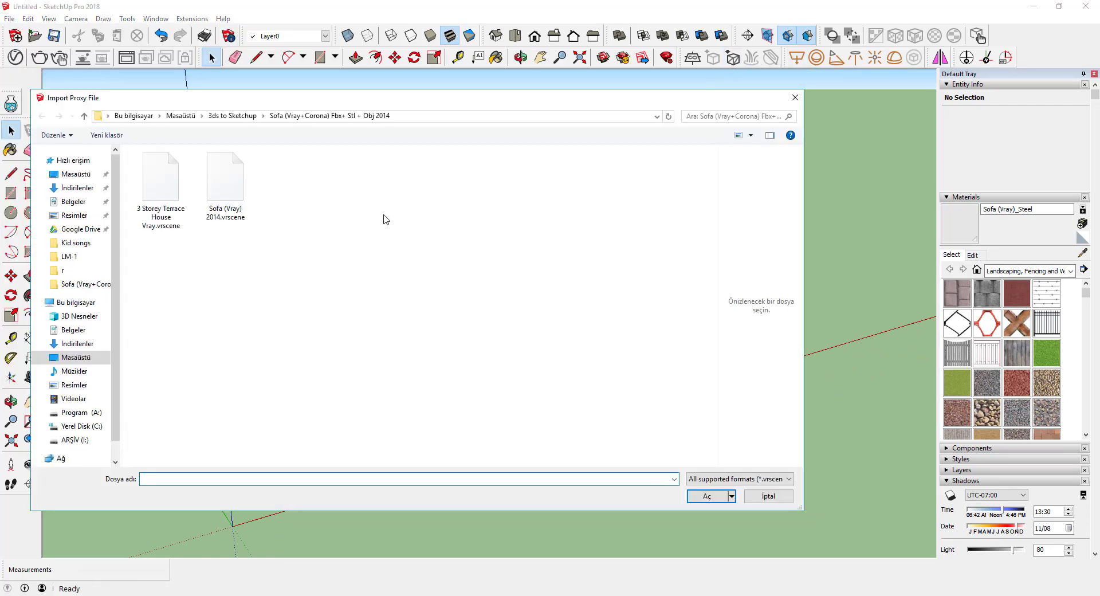
left_click(225, 197)
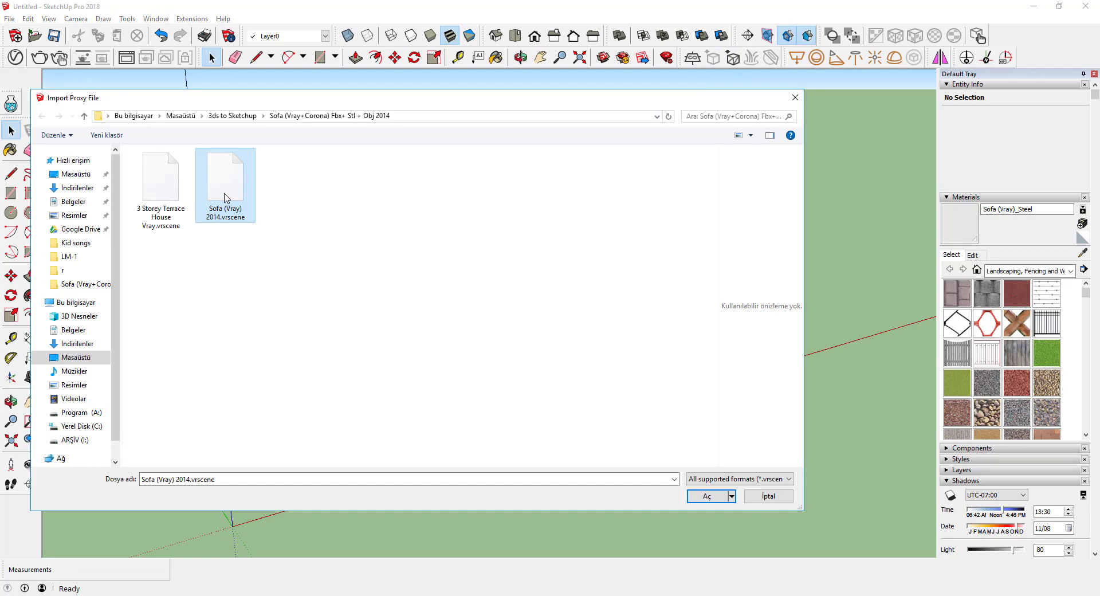
double_click(174, 197)
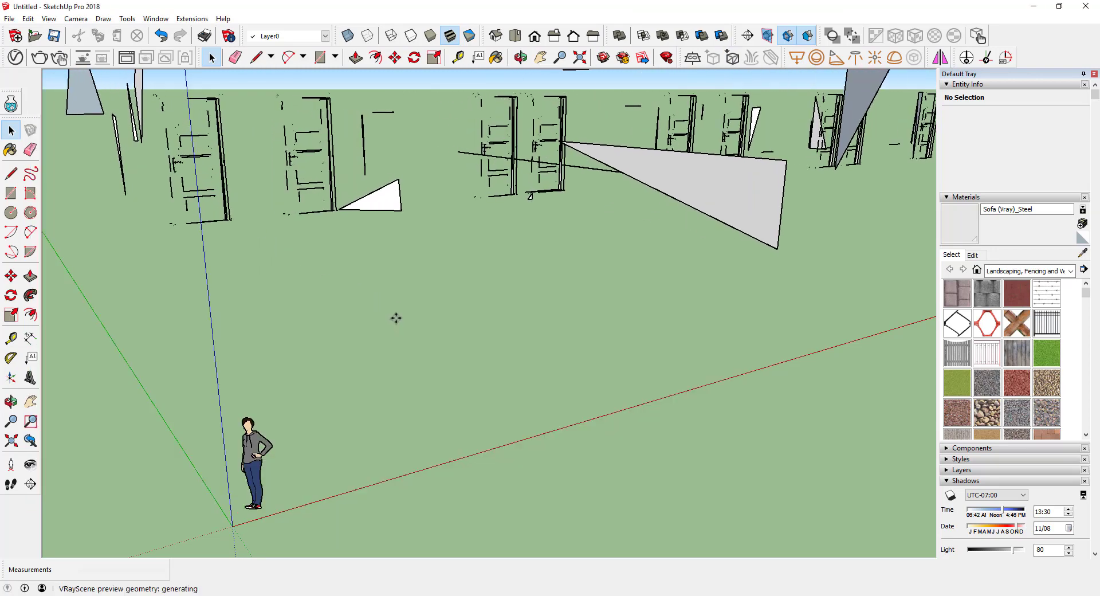
scroll(400, 305, "down", 10)
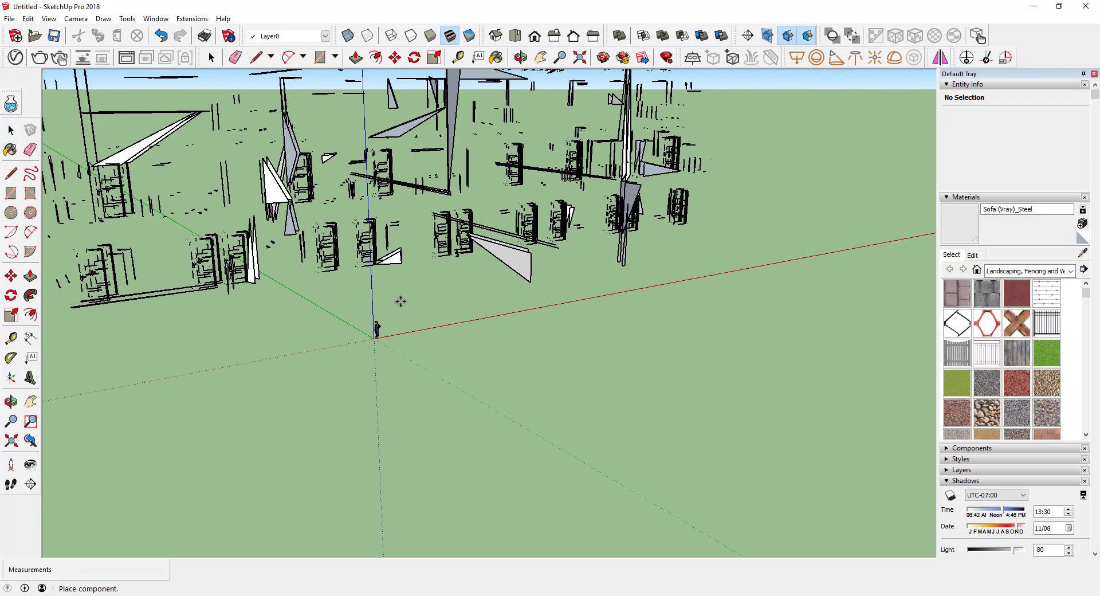
left_click(337, 295)
left_click(11, 130)
Step: Start the V-Ray interactive render of the terrace house and enlarge the frame buffer to full screen
left_click(64, 59)
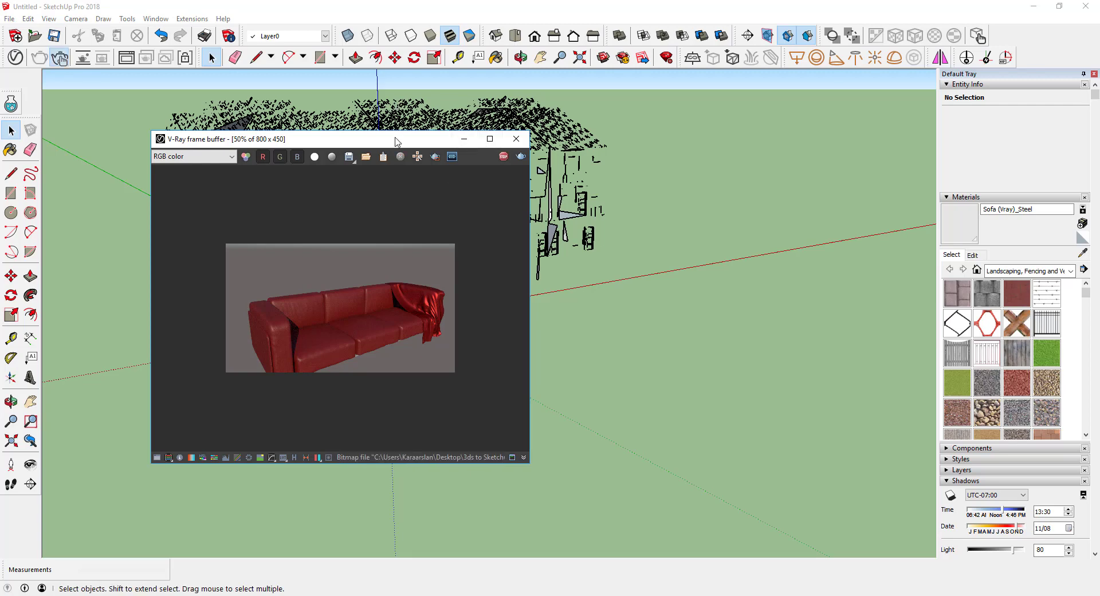
scroll(308, 259, "up", 2)
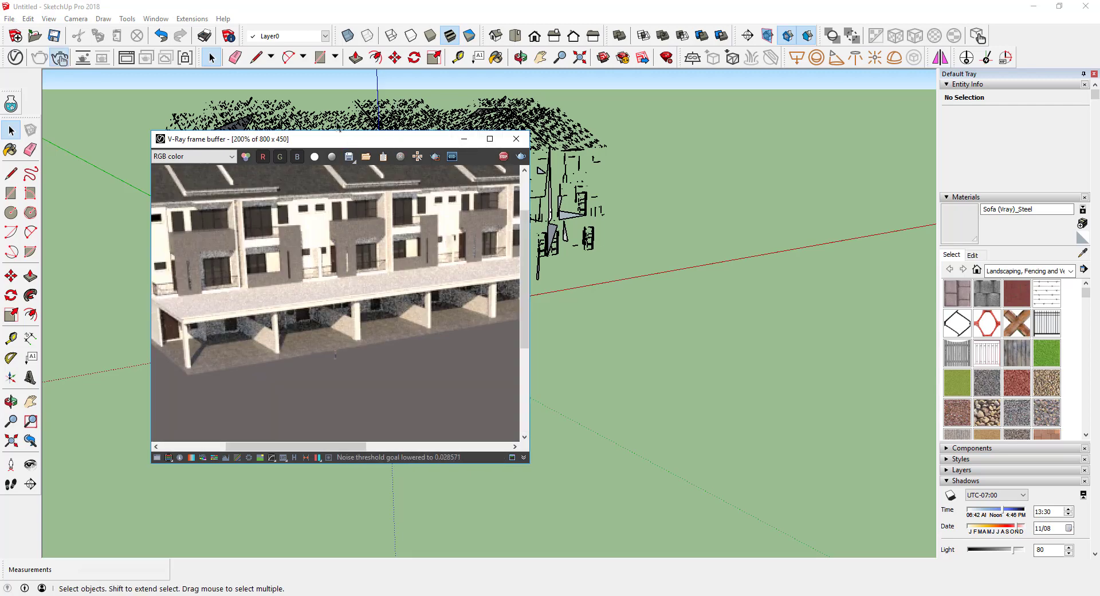
scroll(336, 117, "up", 4)
scroll(372, 187, "down", 1)
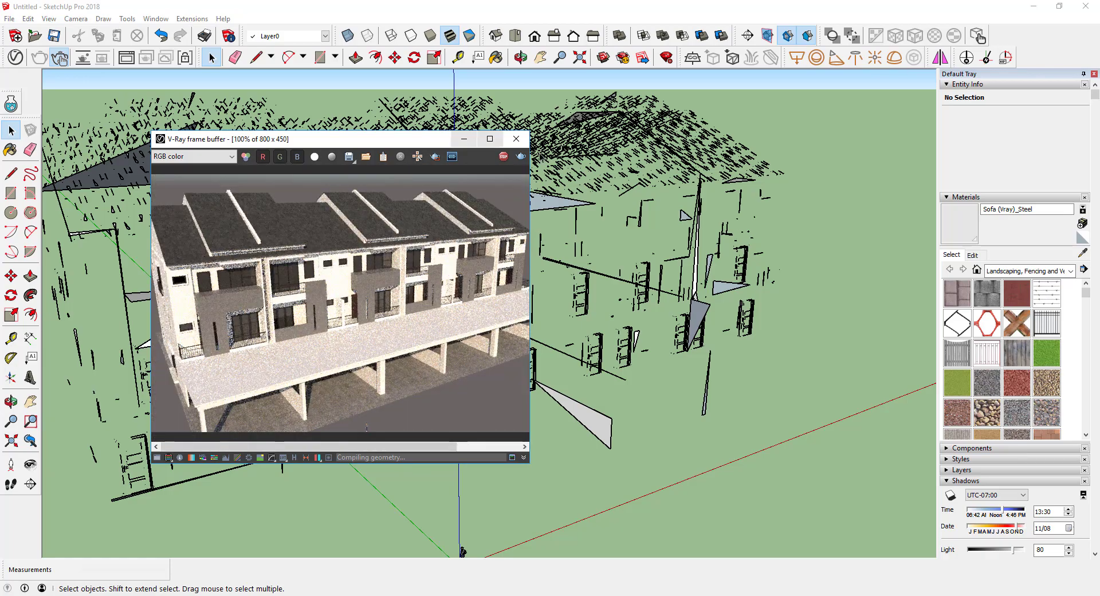
mouse_move(571, 175)
middle_mouse_down()
mouse_move(494, 133)
mouse_move(384, 145)
middle_mouse_up()
left_click(488, 140)
Step: Examine the rendered terrace house facade up close and from other angles, restoring the frame buffer to its smaller size
scroll(620, 282, "up", 1)
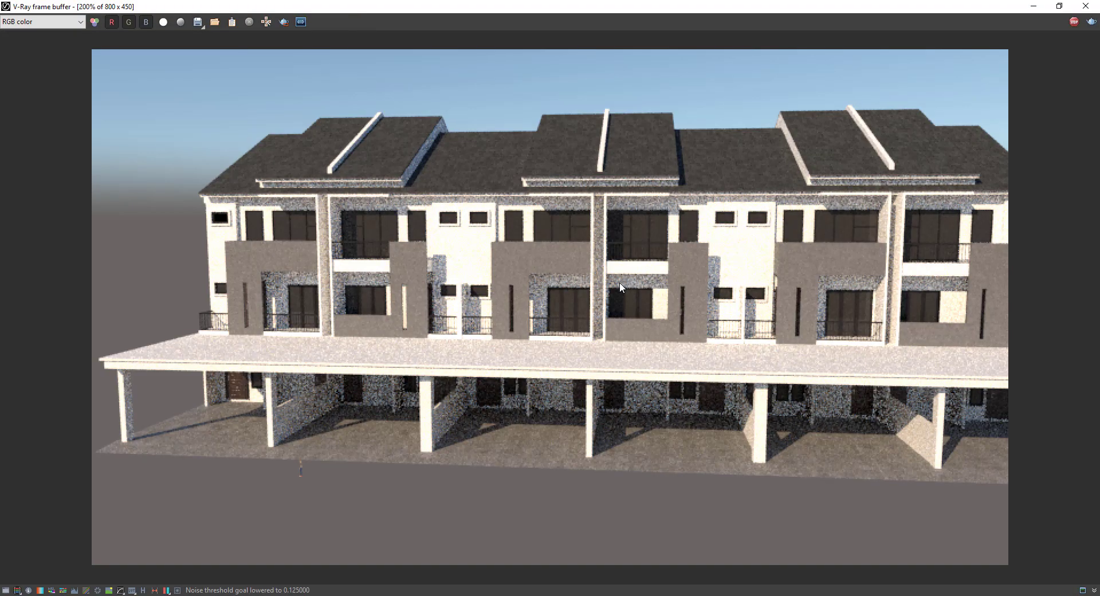
scroll(620, 282, "down", 1)
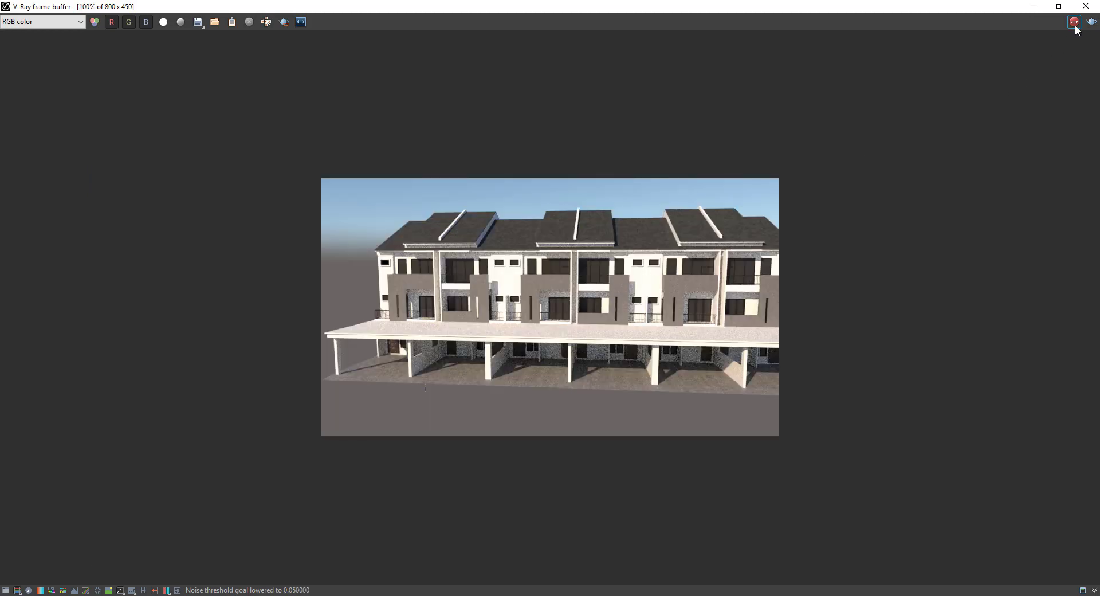
left_click(1059, 6)
scroll(709, 254, "down", 3)
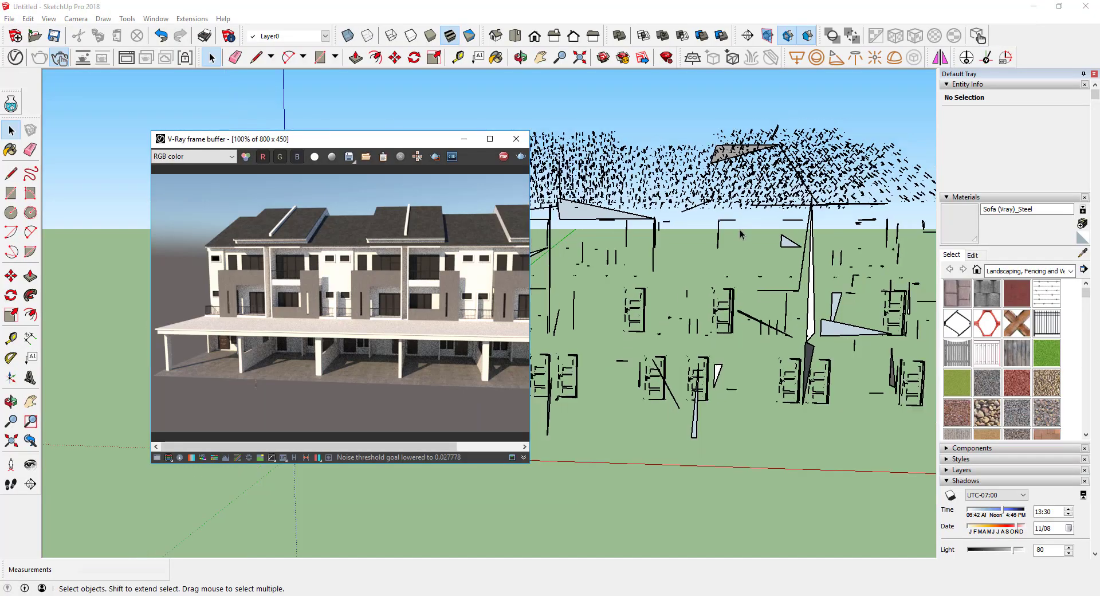
mouse_move(710, 253)
middle_mouse_down()
mouse_move(812, 243)
mouse_move(839, 260)
mouse_move(707, 299)
mouse_move(793, 280)
mouse_move(860, 294)
mouse_move(768, 285)
mouse_move(864, 299)
mouse_move(825, 319)
mouse_move(776, 312)
middle_mouse_up()
middle_click_drag(682, 304, 670, 315)
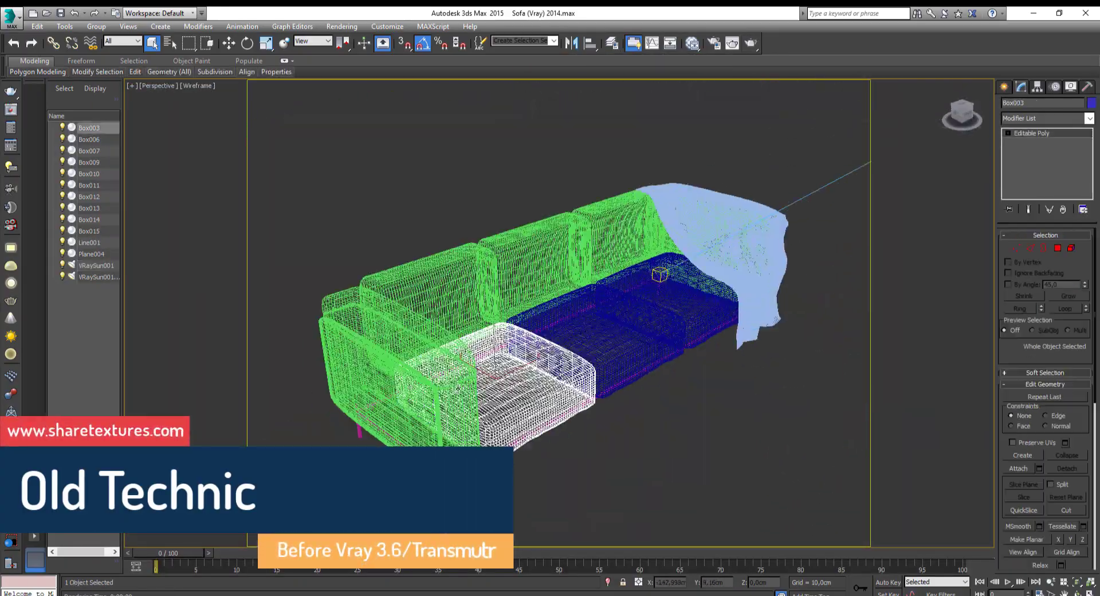
left_click(596, 338)
left_click(1039, 469)
key("ctrl+a")
left_click(184, 326)
left_click(473, 198)
left_click(533, 263)
left_click(1049, 118)
key("p")
left_click(1045, 230)
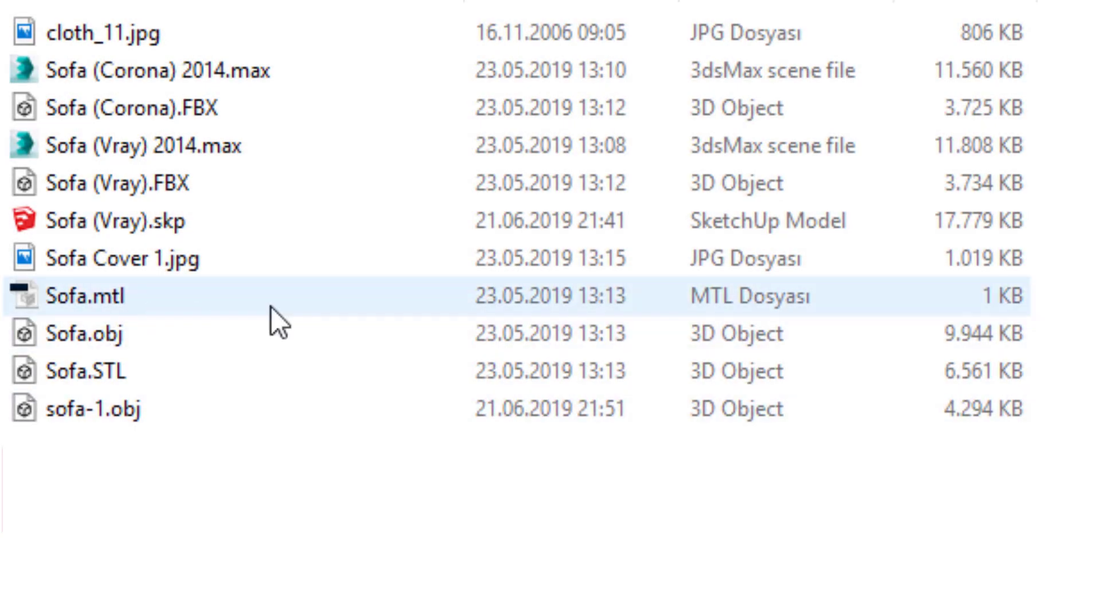
Step: Open Sofa (Vray) 2014.max in 3ds Max and aim a VRaySun at the sofa in the Left view, accepting the VRaySky environment map
double_click(173, 156)
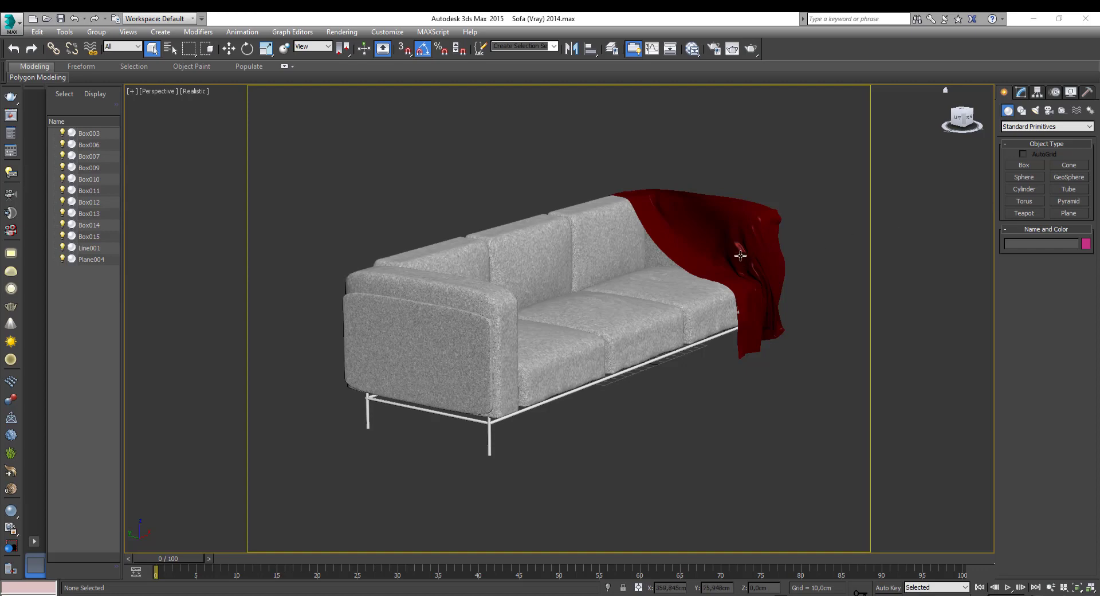
middle_click_drag(665, 270, 681, 268)
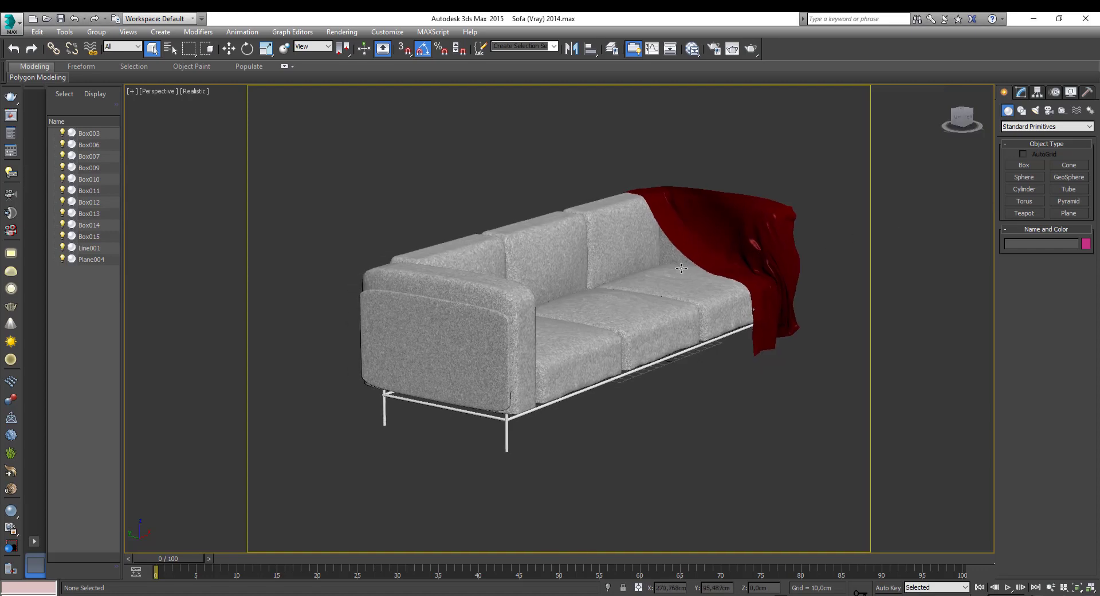
key("l")
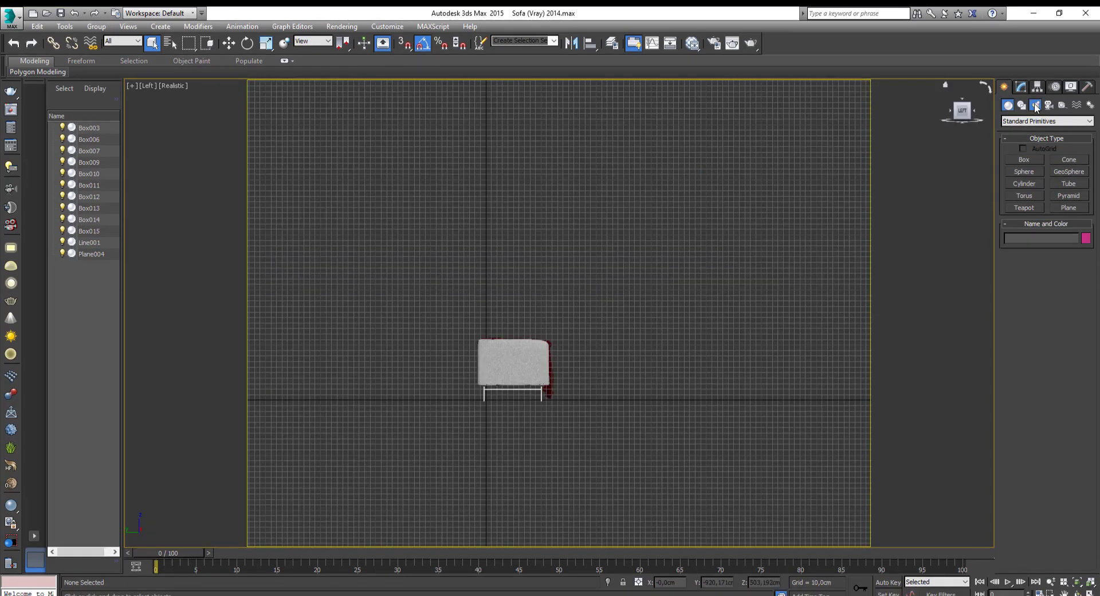
left_click(1035, 107)
left_click(1072, 173)
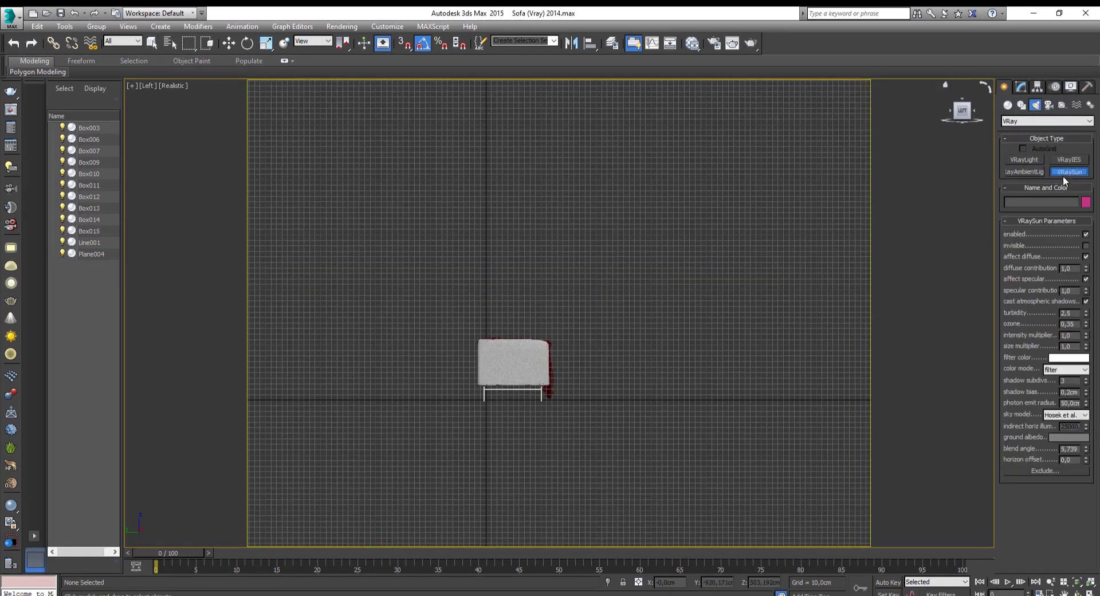
left_click_drag(842, 109, 521, 362)
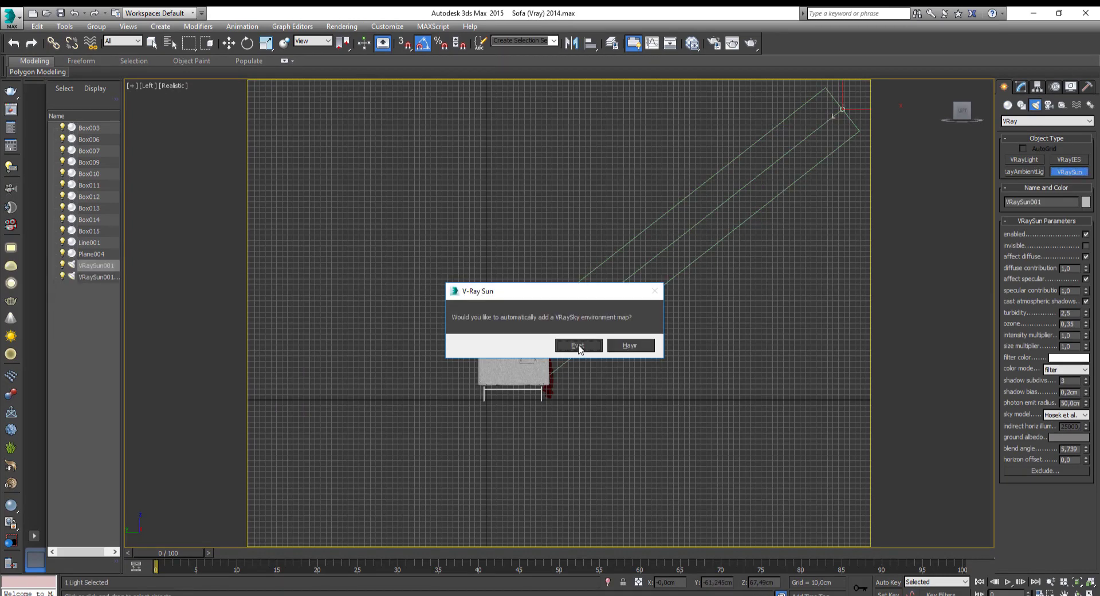
left_click(579, 345)
Step: Set the VRaySun's intensity multiplier to 0.1 and render the sofa from the Perspective view
middle_click_drag(600, 357, 548, 385, "alt")
key("p")
scroll(550, 378, "up", 10)
middle_click_drag(555, 404, 552, 414)
left_click(1020, 87)
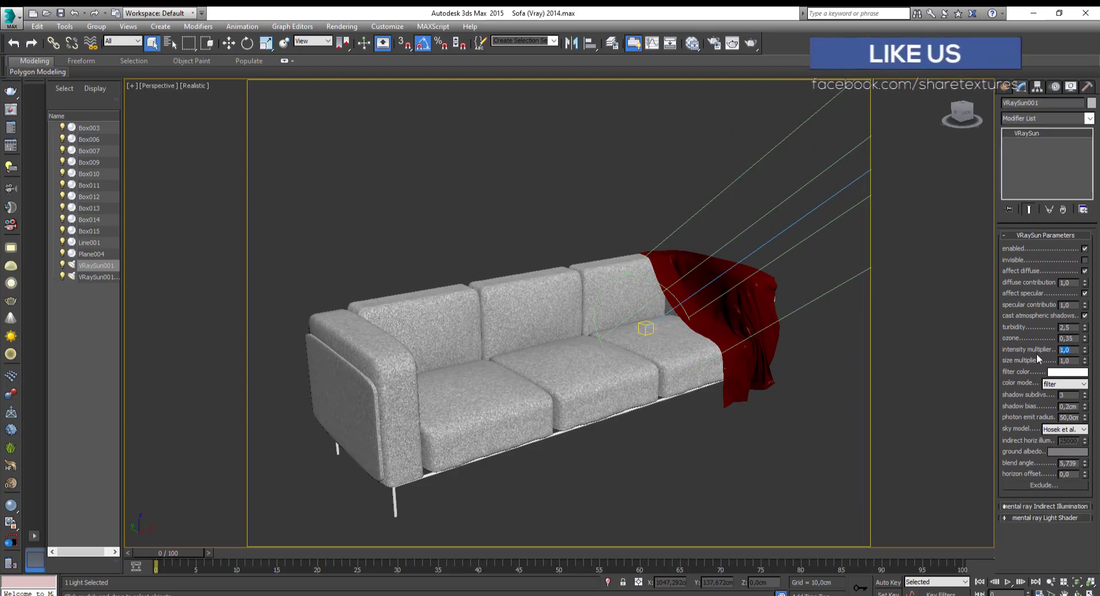
left_click(749, 44)
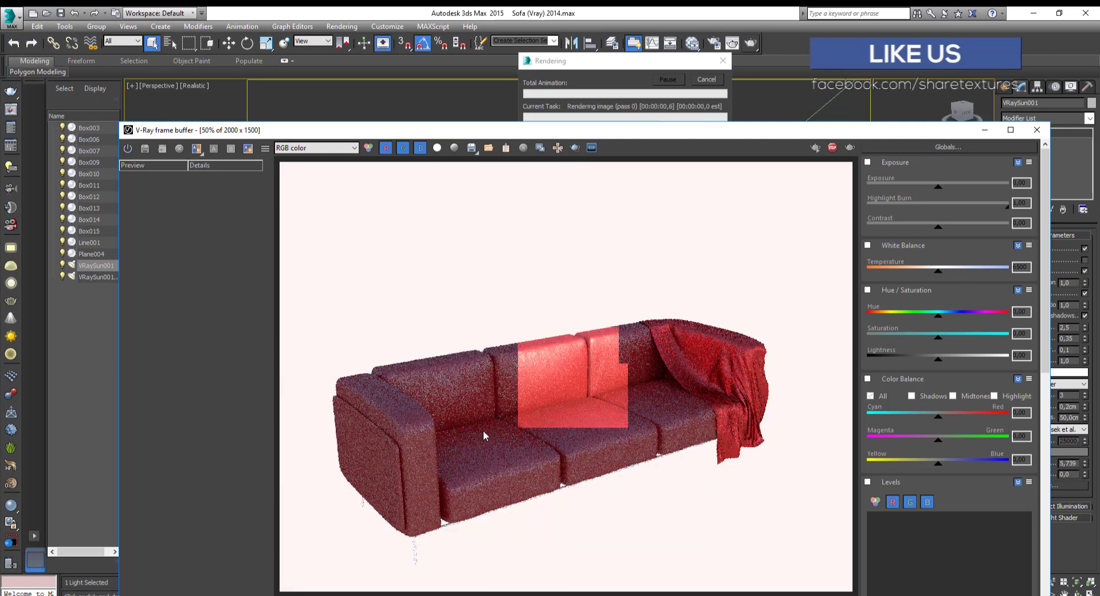
Step: Stop the render, examine the sofa's red upholstery up close in the frame buffer and close it
left_click_drag(659, 136, 634, 102)
left_click(713, 78)
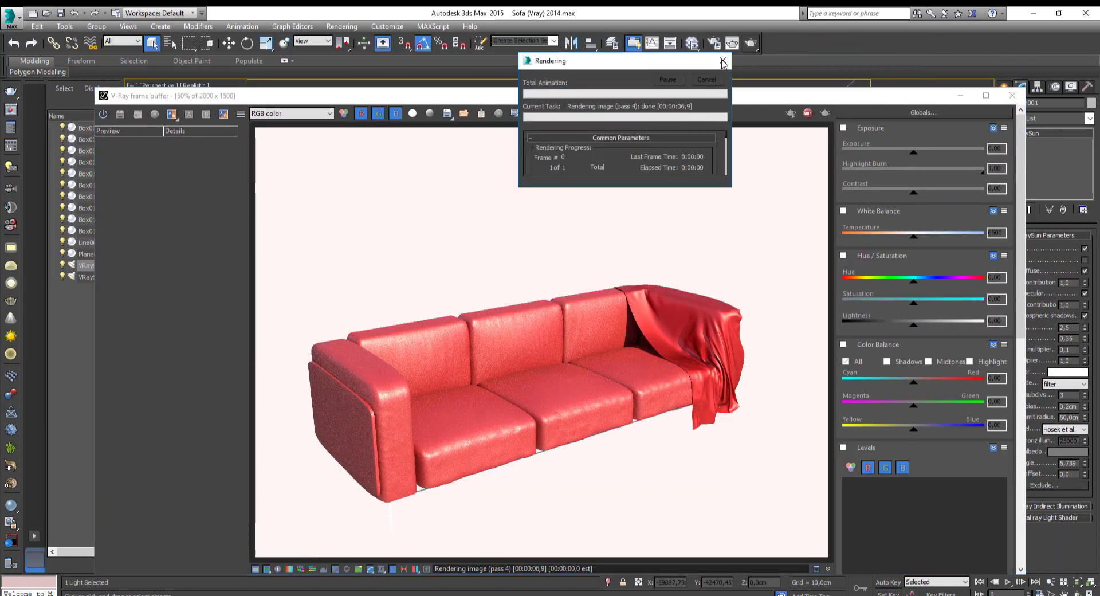
scroll(553, 367, "up", 1)
middle_click_drag(549, 369, 393, 330)
left_click(1012, 96)
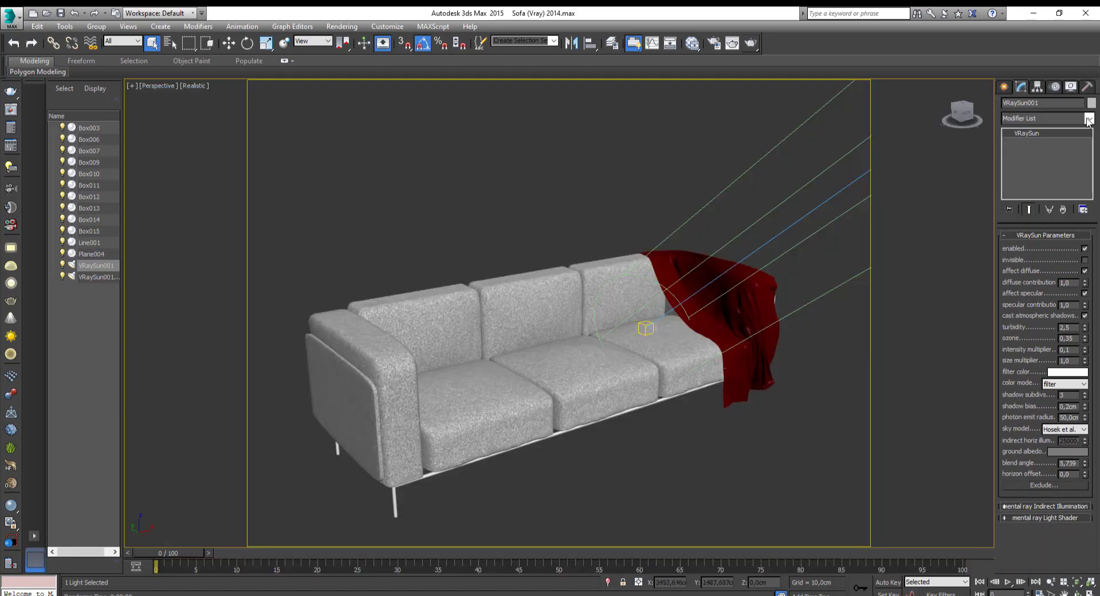
Step: Show the sofa in wireframe and inspect its mesh density and separate parts from several angles
middle_click_drag(574, 321, 578, 322, "alt")
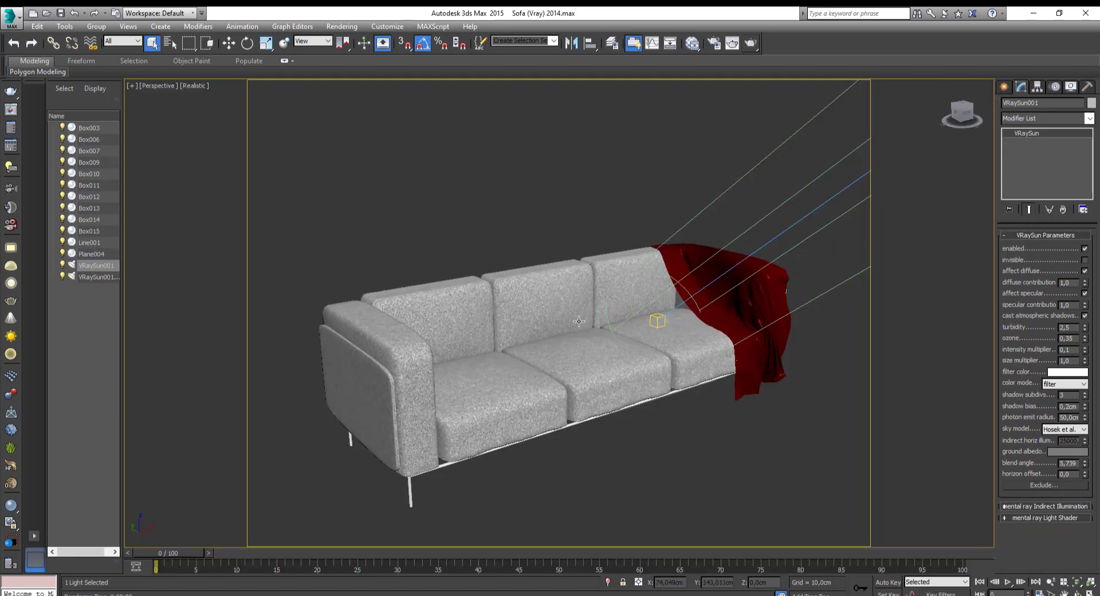
key("F3")
middle_click_drag(505, 346, 533, 372, "alt")
scroll(533, 370, "up", 5)
middle_click_drag(490, 246, 558, 252)
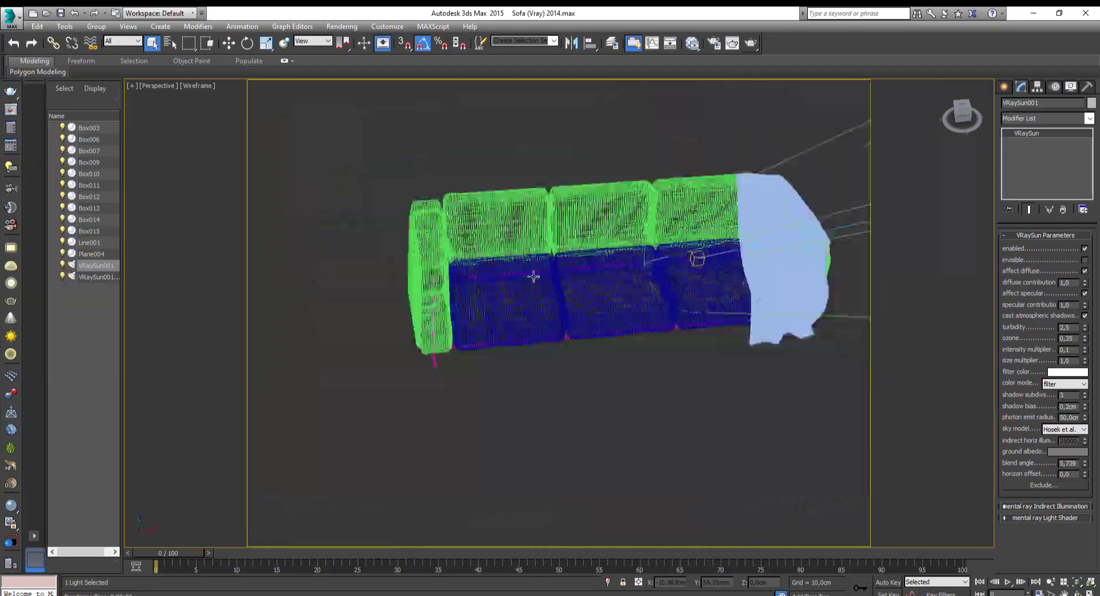
middle_click_drag(533, 277, 569, 214, "alt")
left_click(543, 320)
left_click(513, 358)
left_click(396, 316)
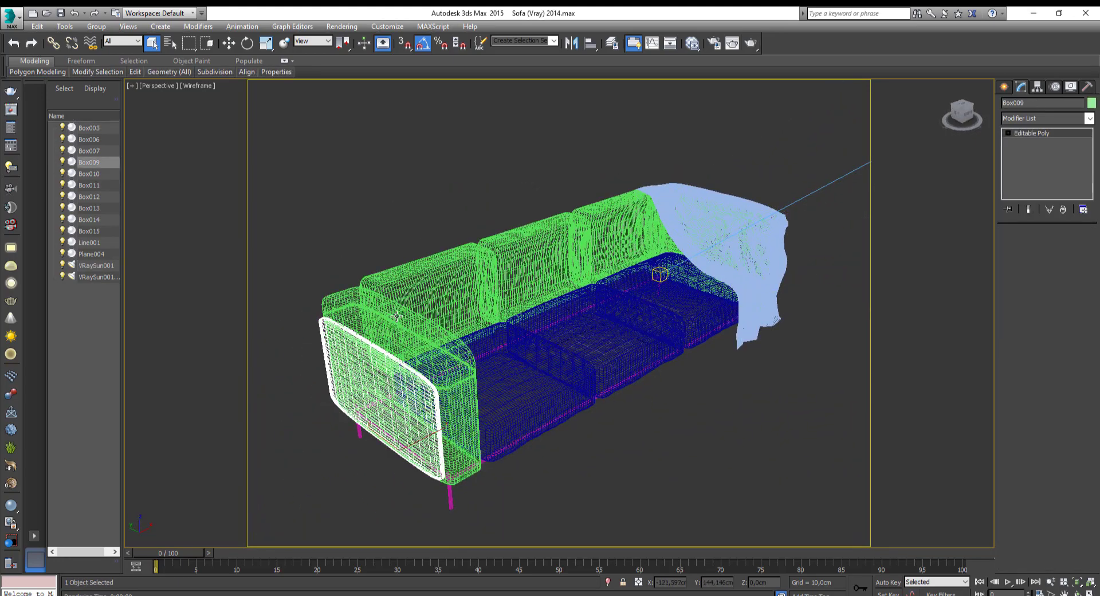
left_click(396, 315)
Step: Attach all other sofa parts, Box003 through Plane004, to the middle seat cushion, matching material IDs to material
left_click(630, 316)
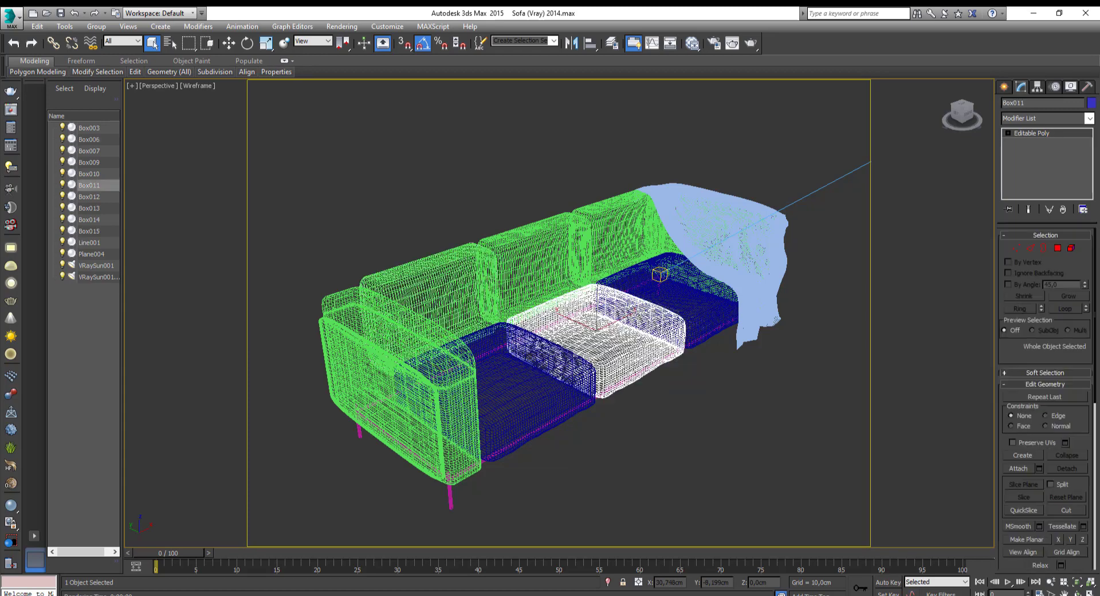
left_click(1040, 468)
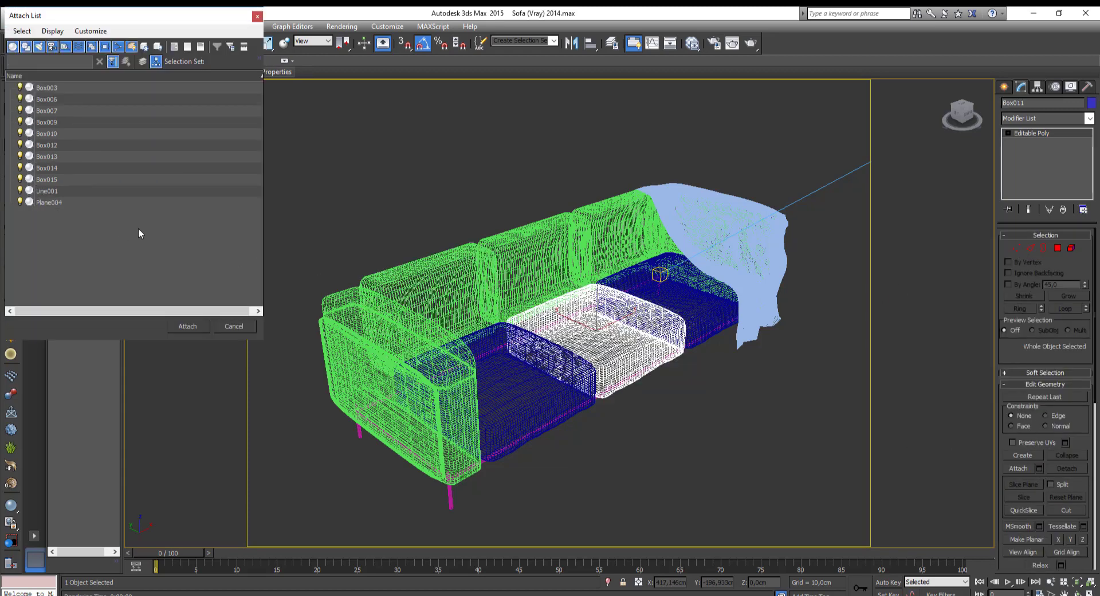
left_click(49, 87)
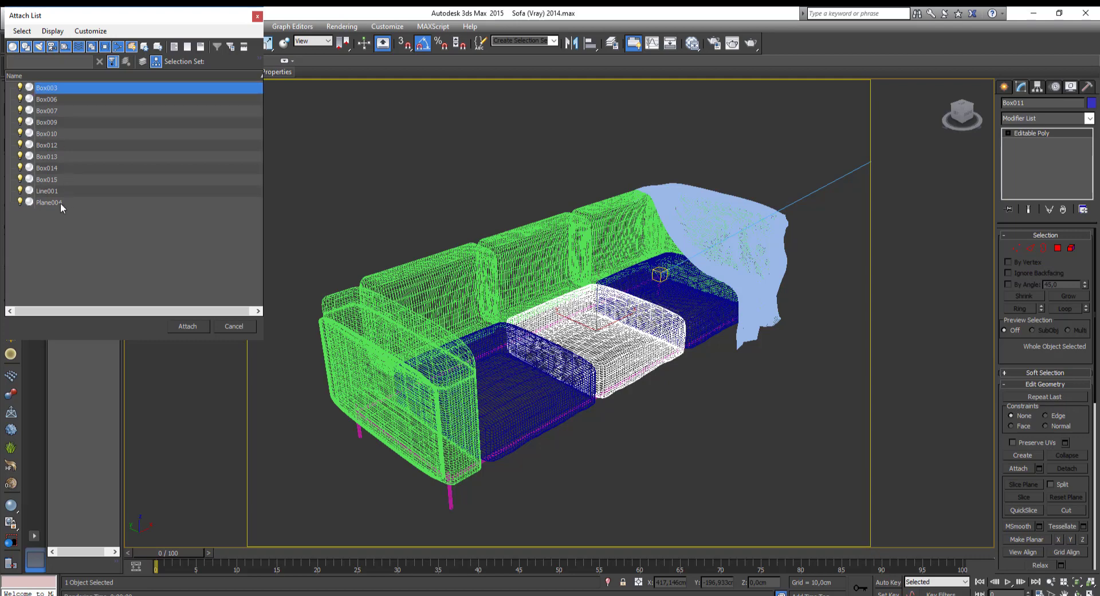
left_click(60, 203, "shift")
left_click(185, 324)
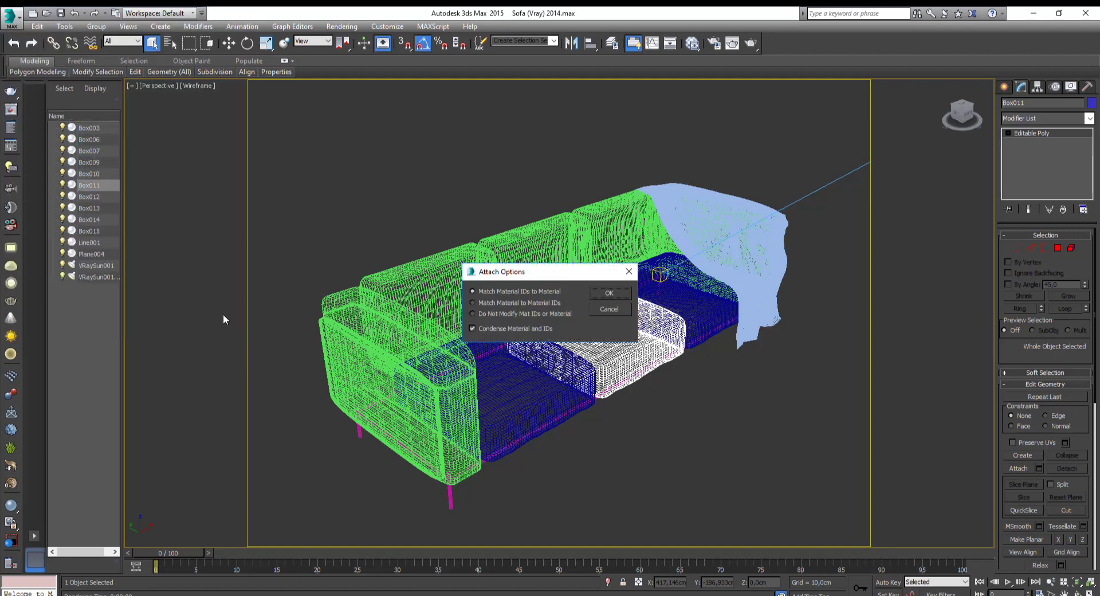
left_click(609, 292)
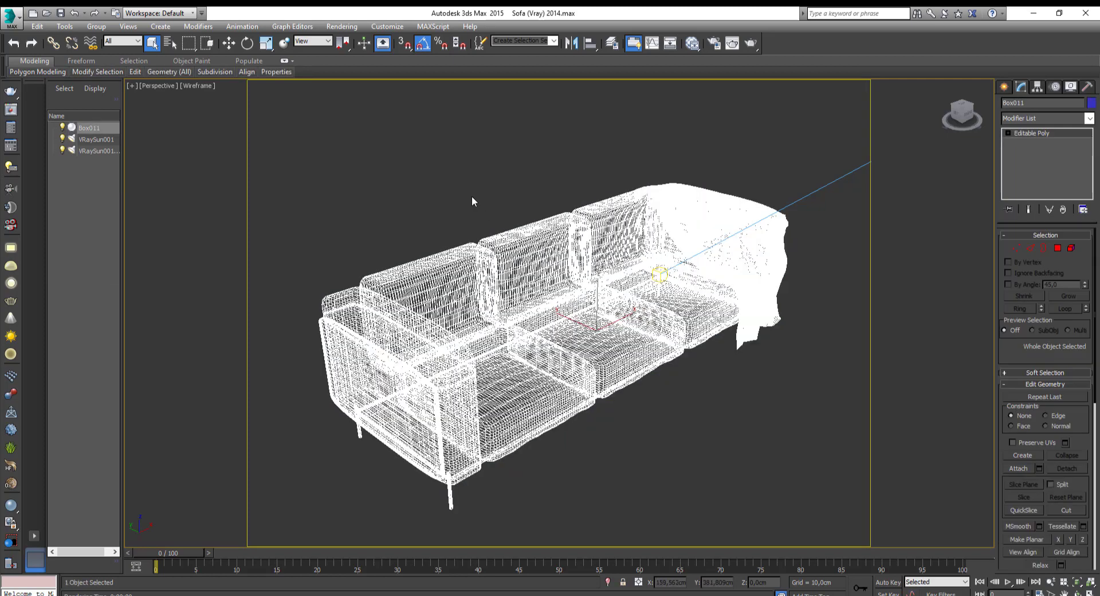
Step: Apply a ProOptimizer modifier to the combined sofa, reduce it to 50 percent of its vertices and show it shaded
left_click(472, 196)
left_click(540, 295)
left_click(1090, 118)
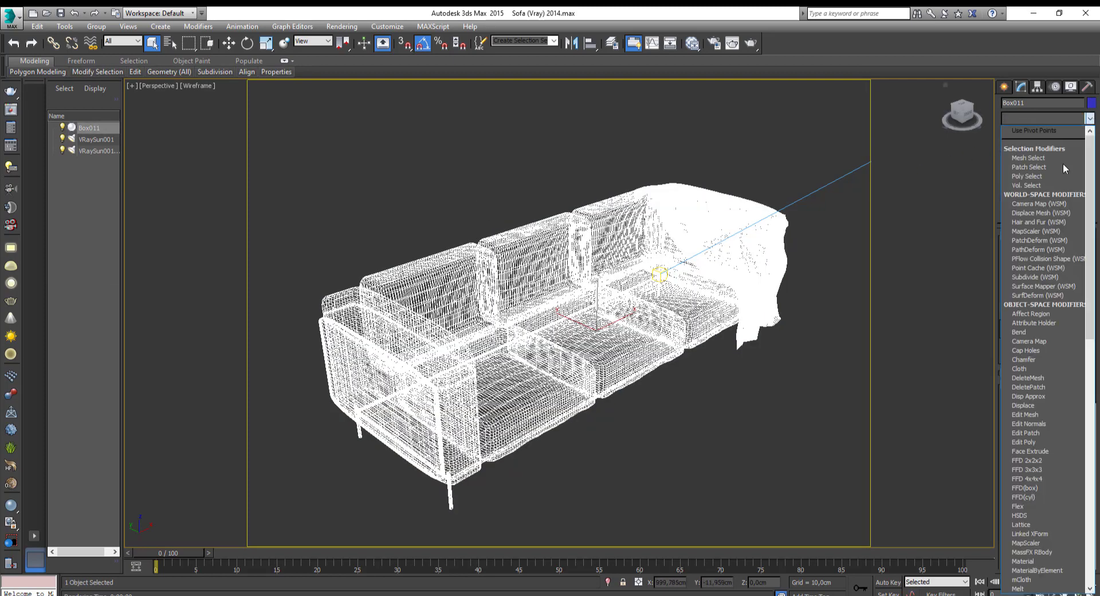
key("p")
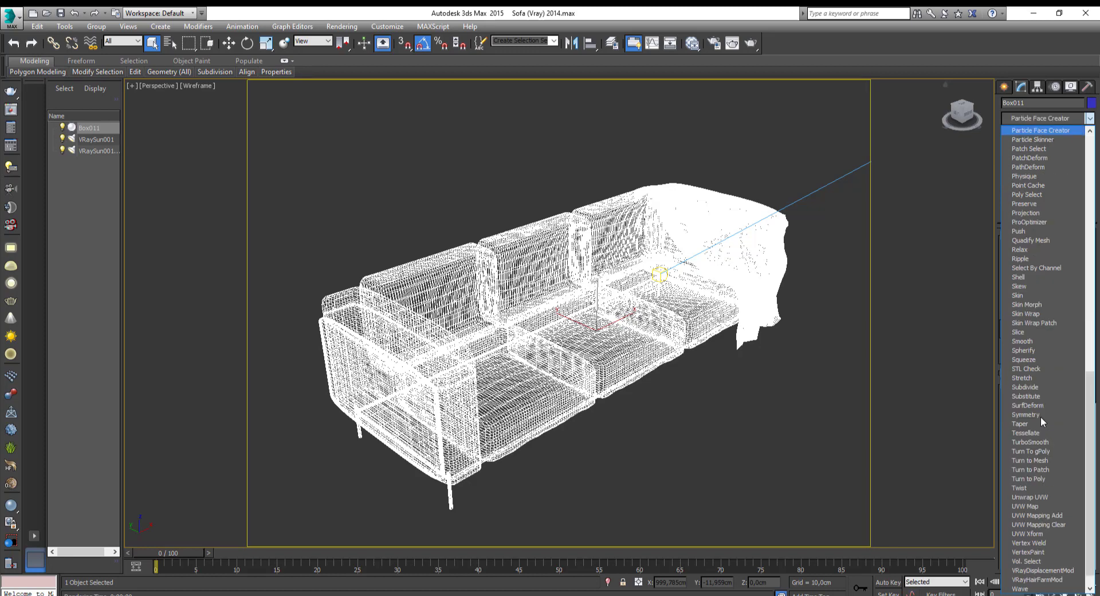
left_click(1045, 223)
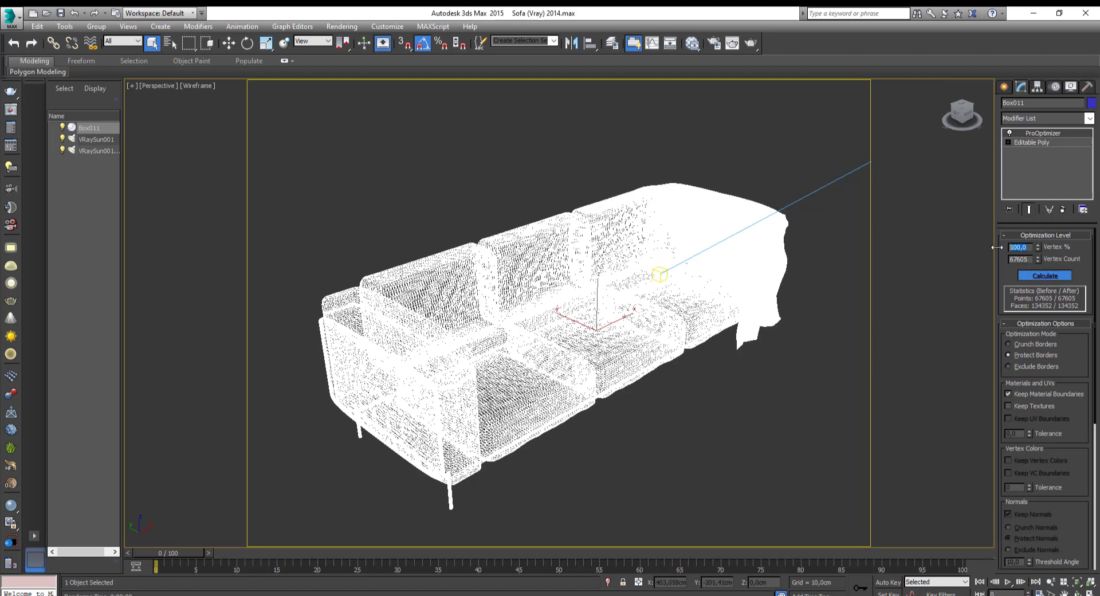
type("50")
key("Return")
left_click(766, 386)
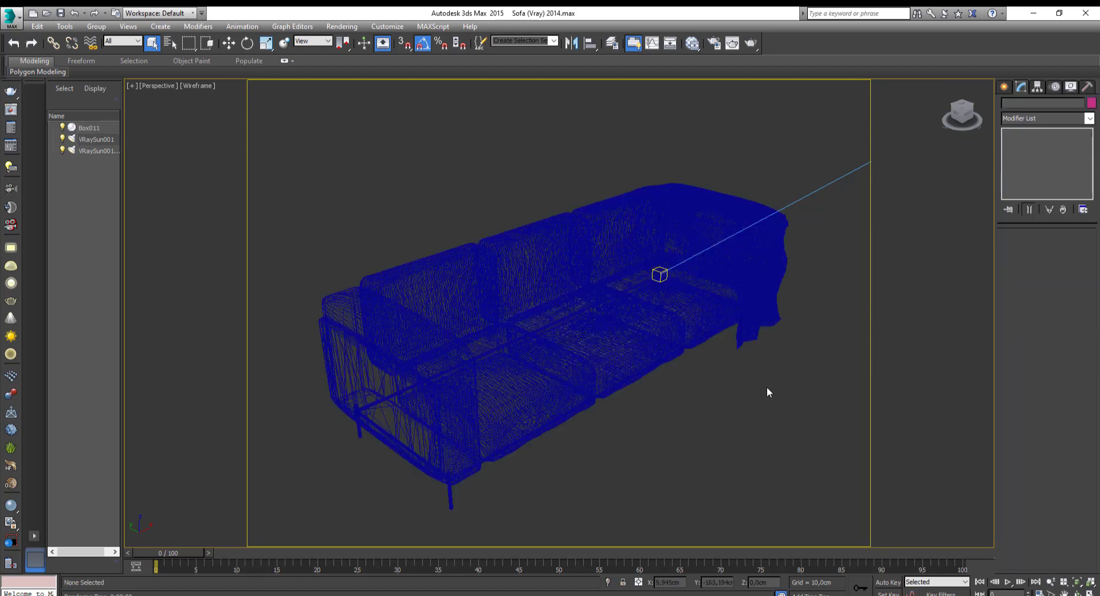
key("F3")
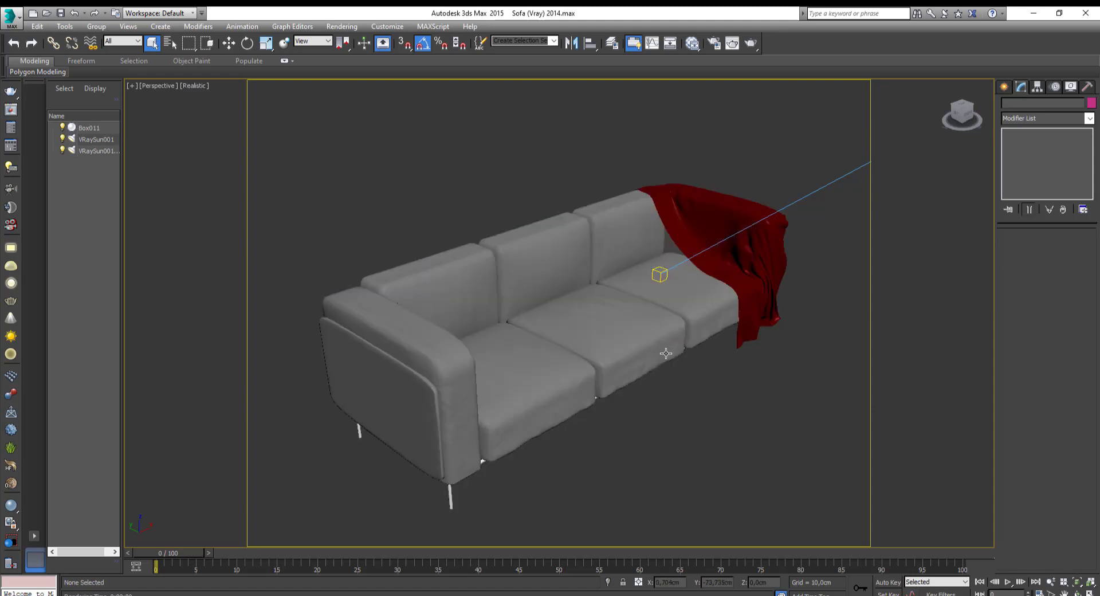
Step: Render the optimized sofa from a more frontal angle and examine its cushions in the frame buffer
middle_click_drag(665, 354, 639, 357, "alt")
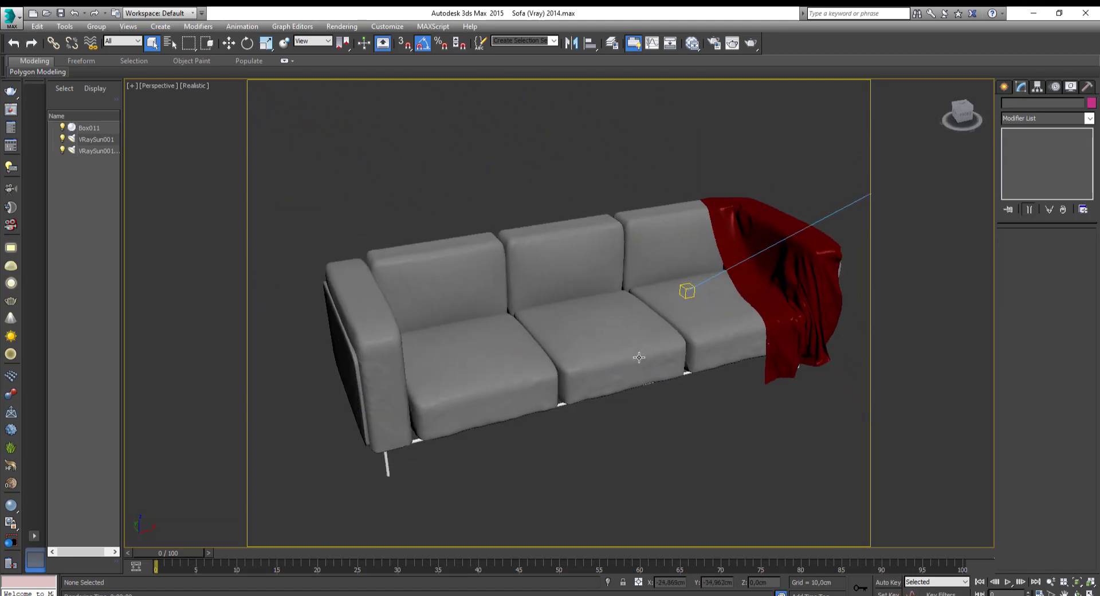
left_click(750, 43)
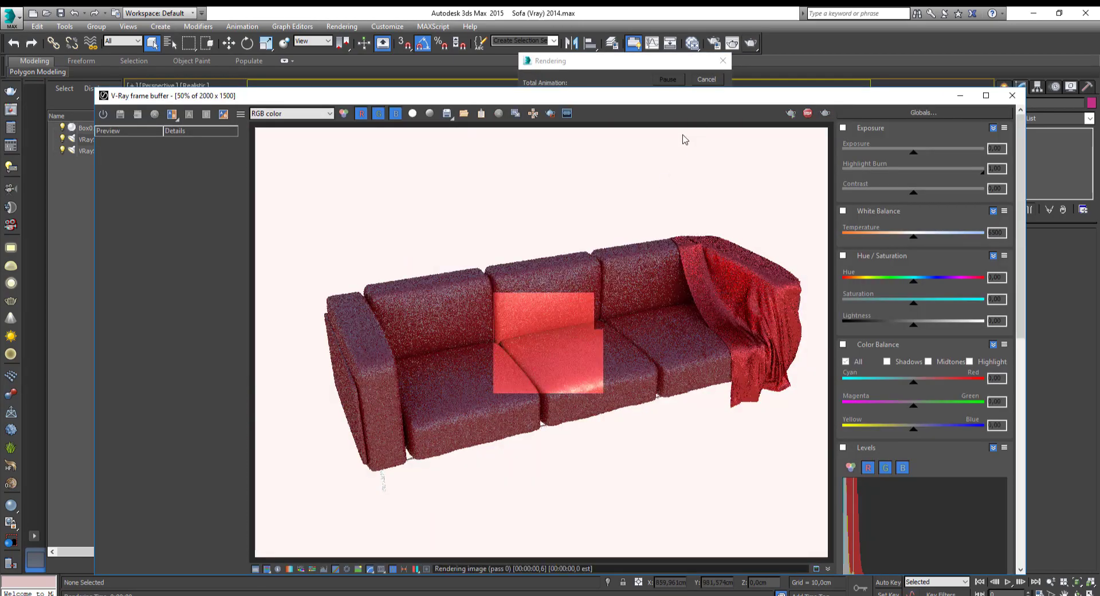
left_click(712, 82)
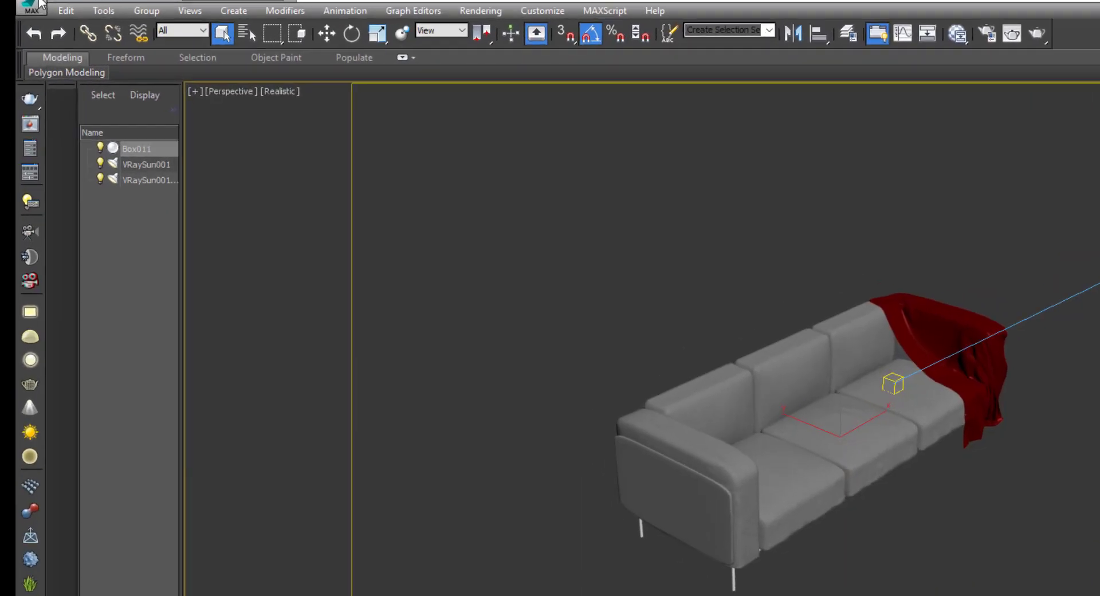
Step: Save an export of the sofa named "Sofa low poly" in the gw::OBJ-Exporter format, in the existing sofa folder
left_click(10, 16)
mouse_move(60, 150)
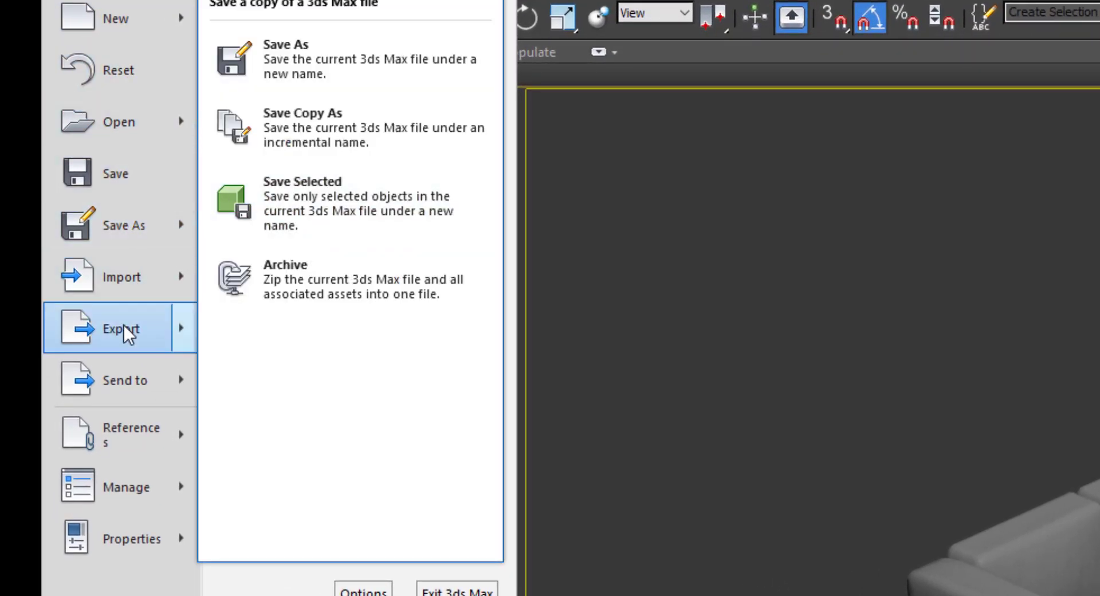
mouse_move(124, 327)
left_click(321, 60)
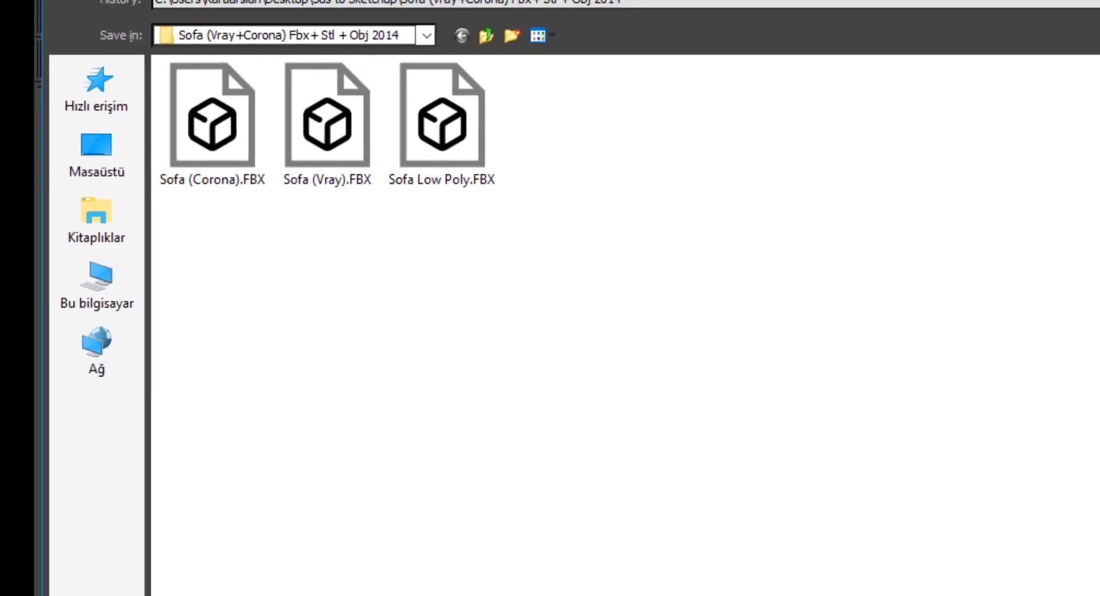
type("s")
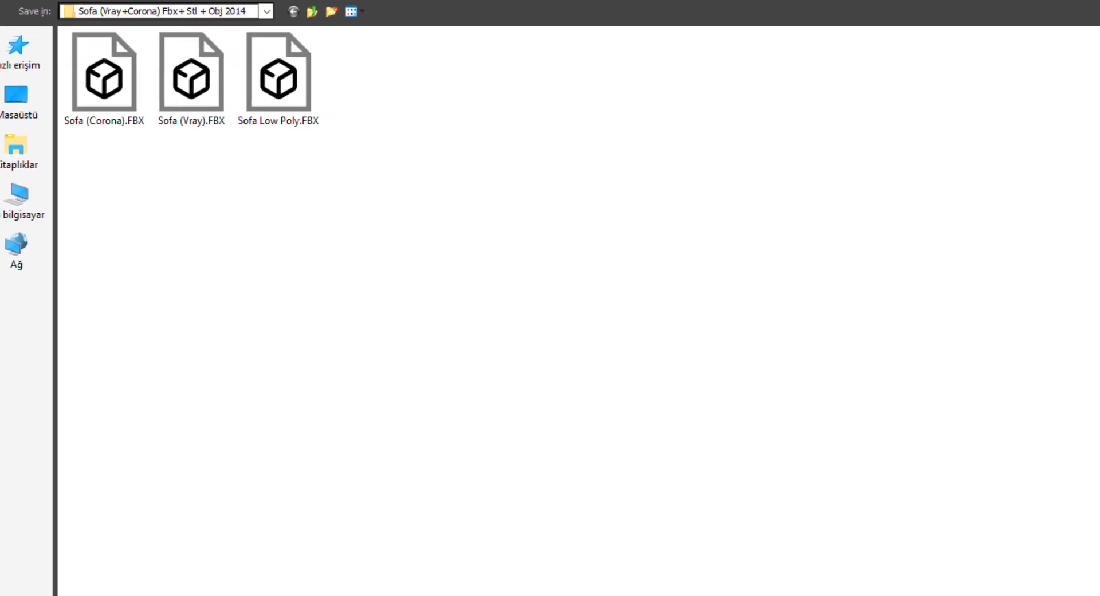
left_click(150, 583)
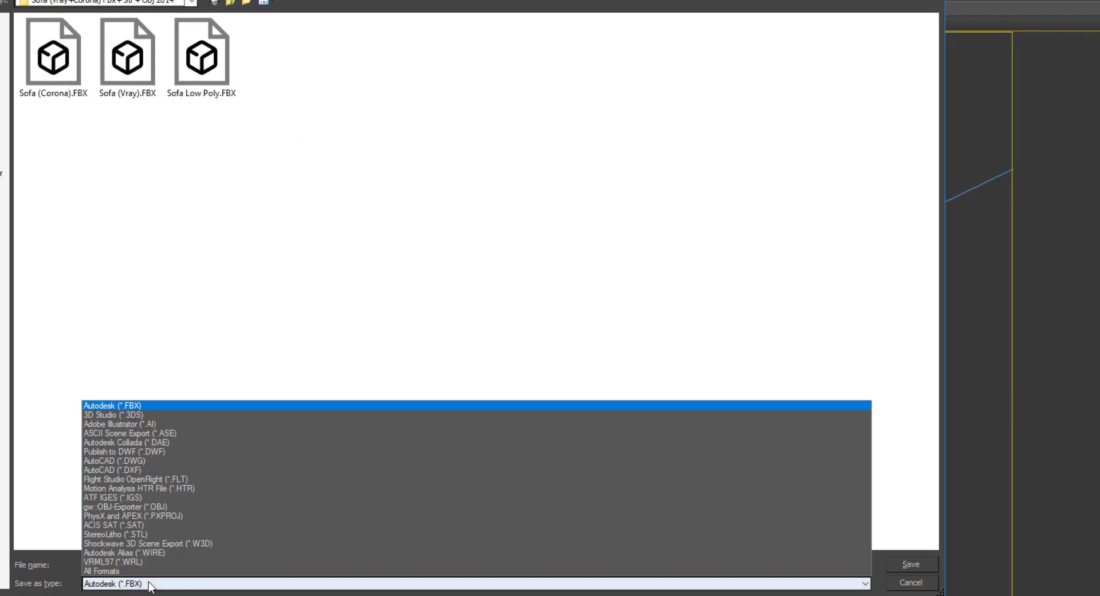
left_click(161, 506)
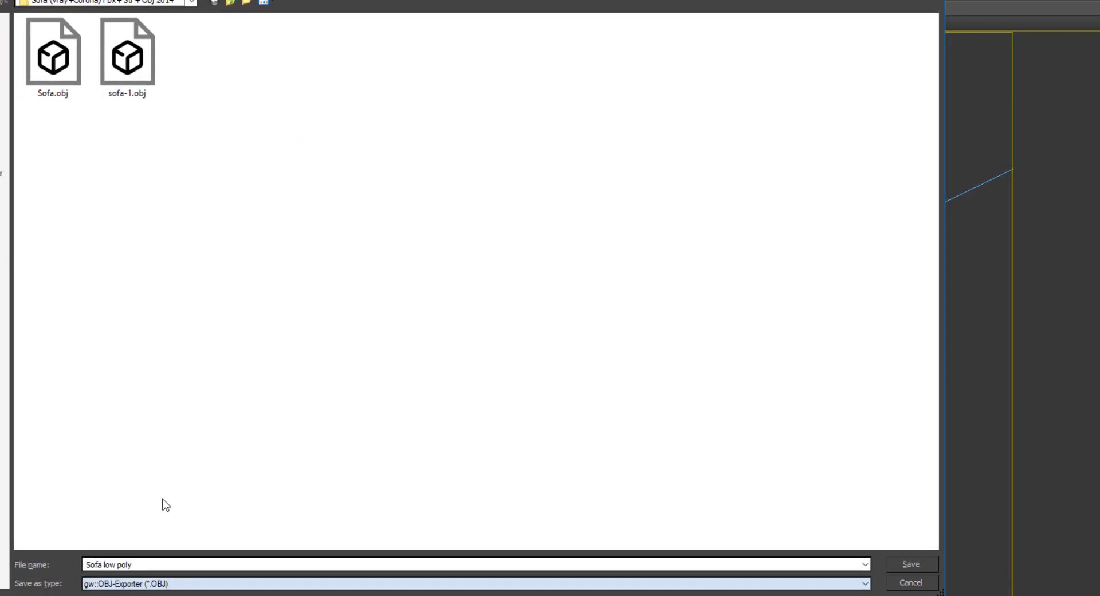
left_click(907, 564)
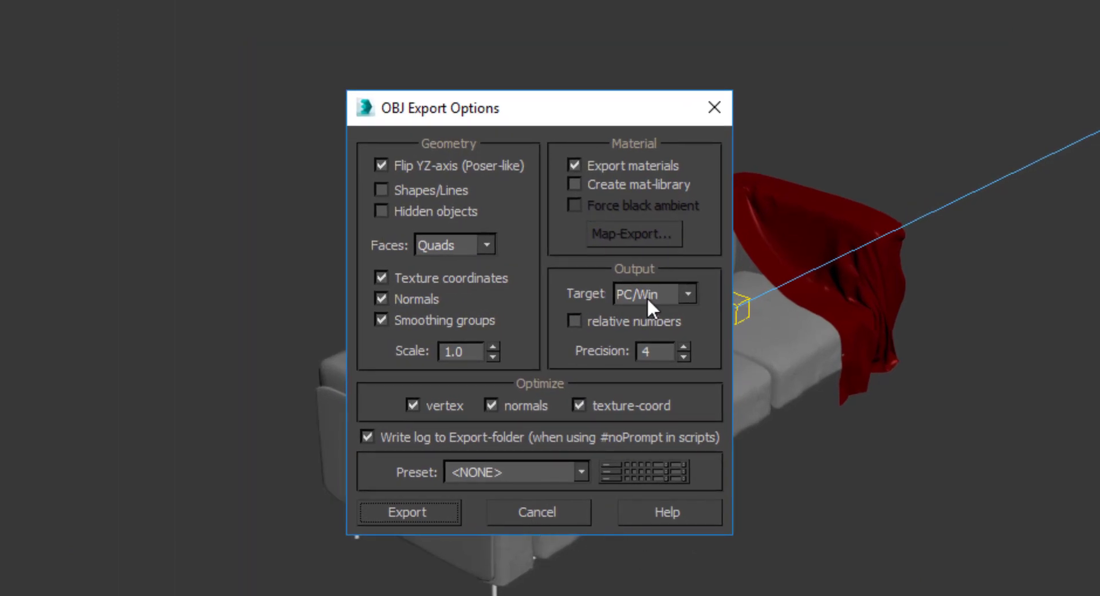
Step: Turn off material export in the OBJ options, run the export and close the statistics window
left_click(605, 165)
left_click(407, 511)
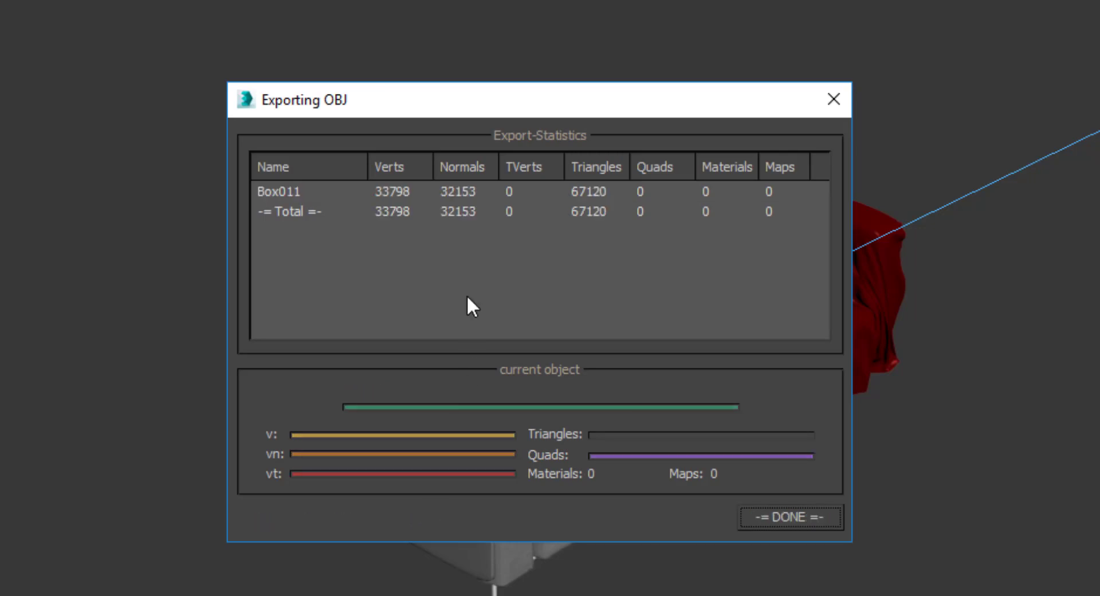
left_click(801, 518)
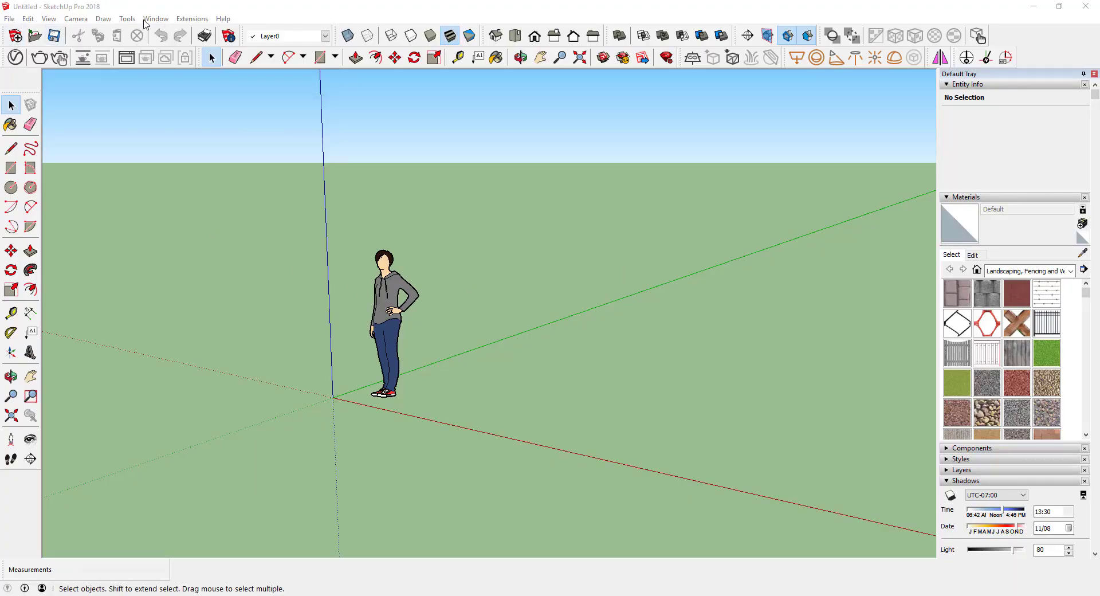
Step: Switch to SketchUp and check which file formats it can import, without importing anything
left_click(9, 18)
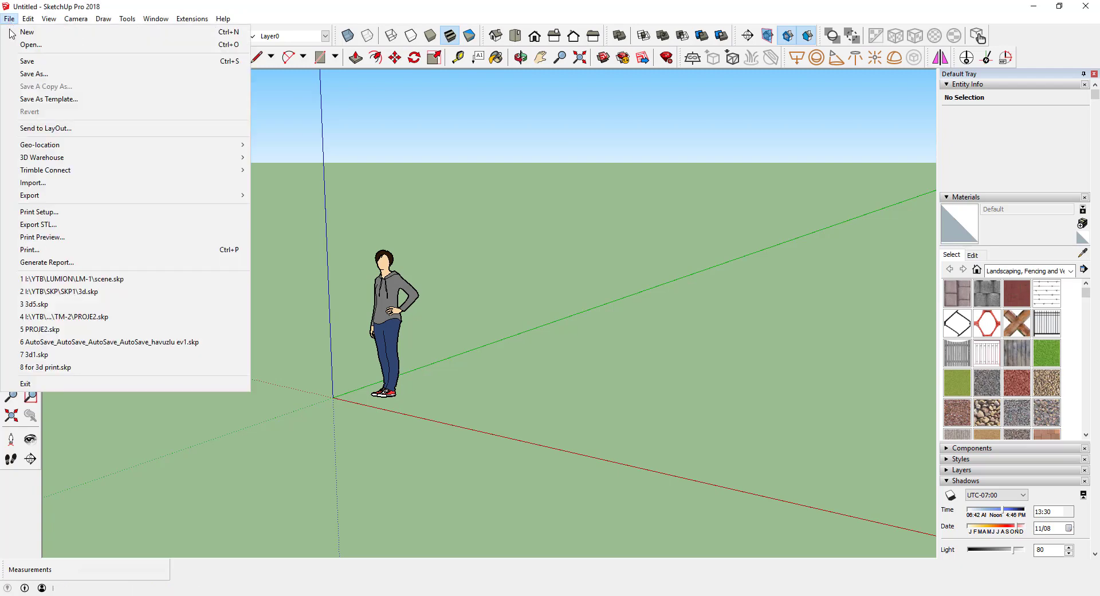
left_click(44, 182)
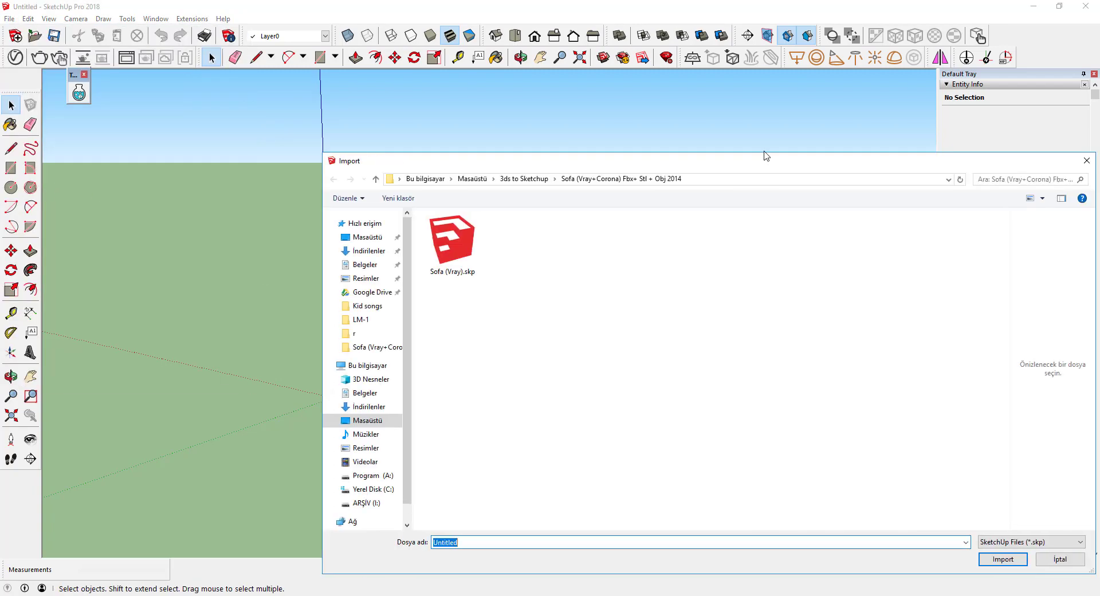
left_click_drag(751, 164, 458, 101)
left_click(738, 479)
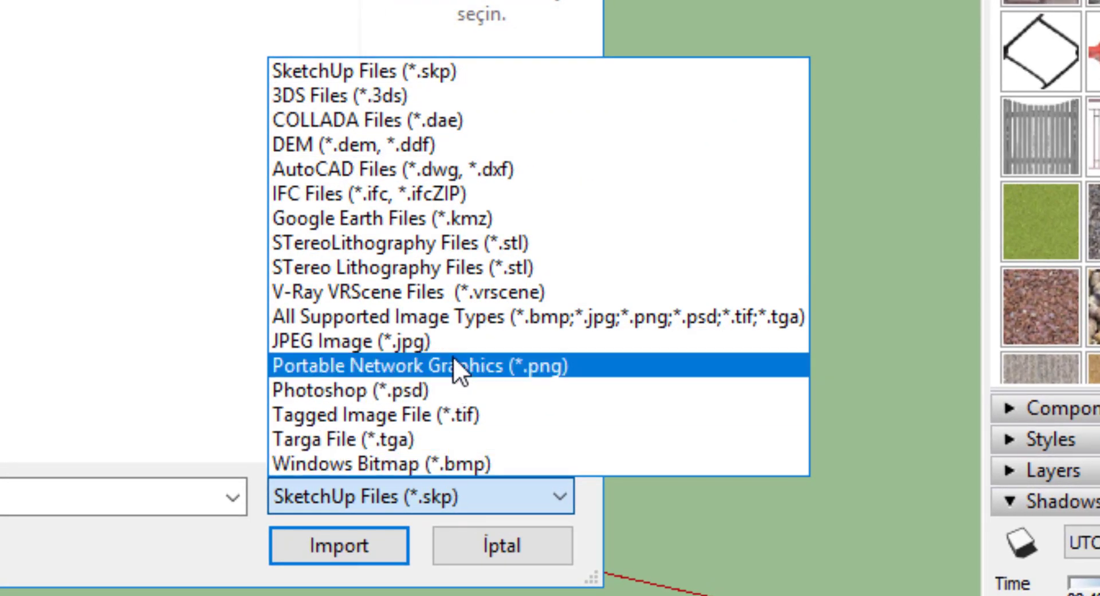
left_click(495, 547)
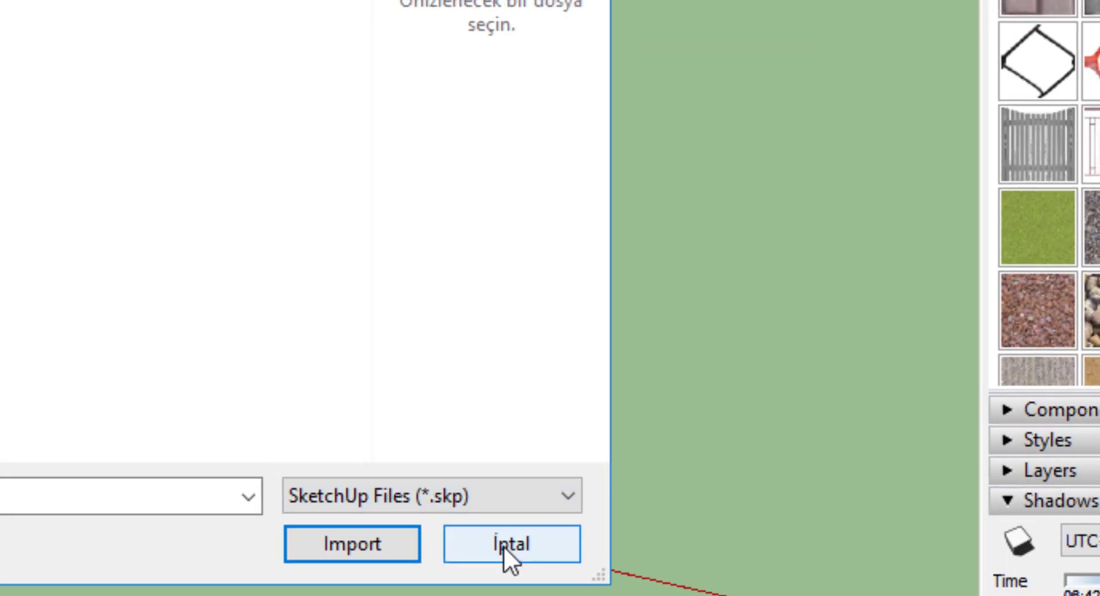
left_click(505, 541)
Step: Find QuadFace Tools in the Extension Warehouse and install it, granting it file system access
left_click(156, 19)
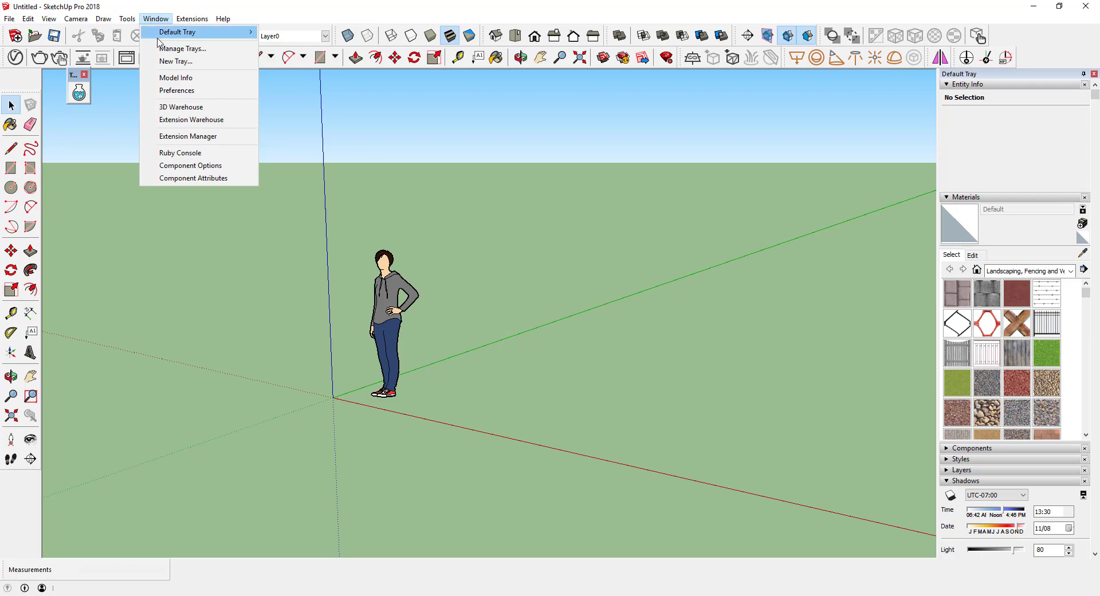
left_click(179, 119)
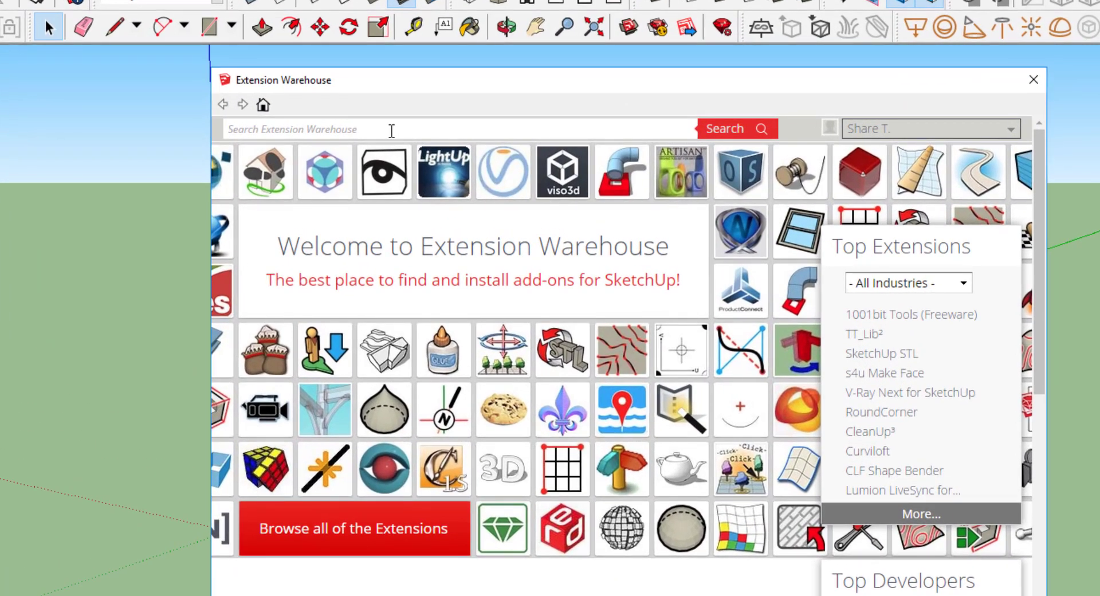
type("QuadFace Tools")
key("Return")
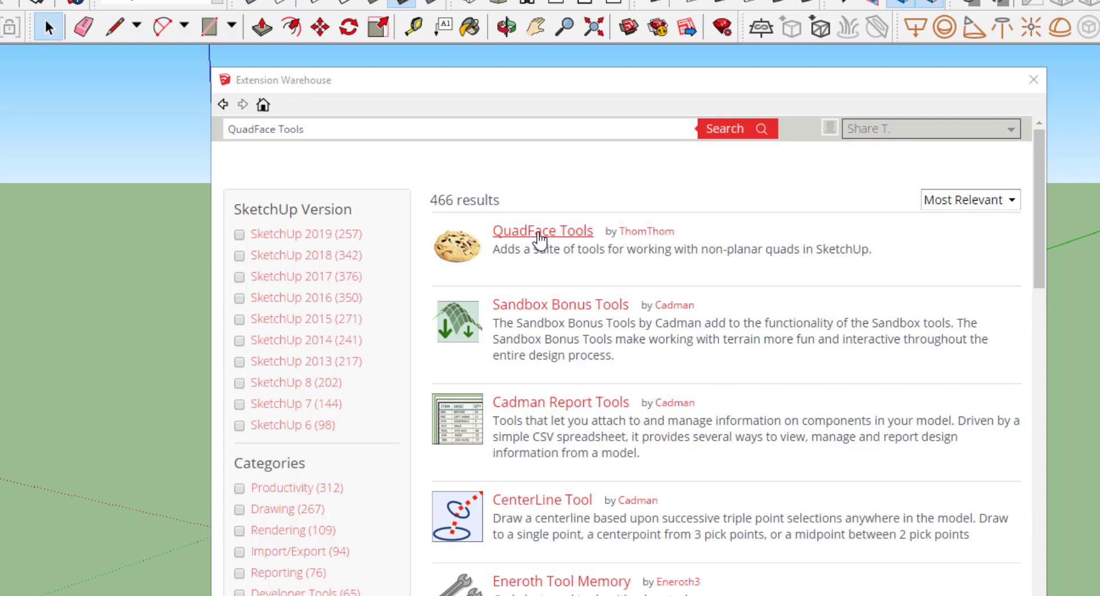
left_click(543, 235)
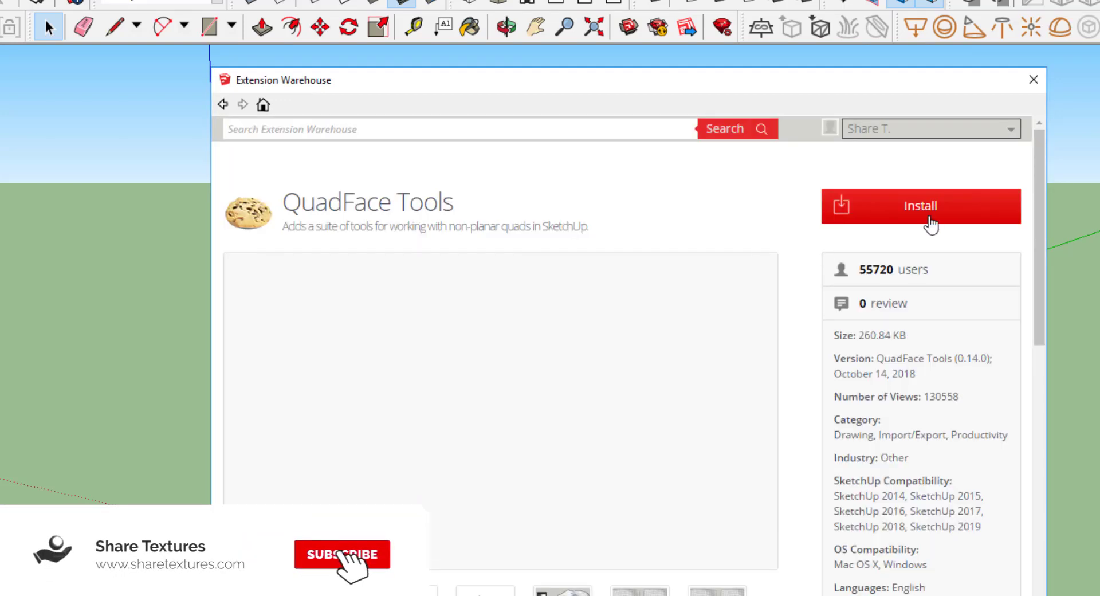
left_click(927, 218)
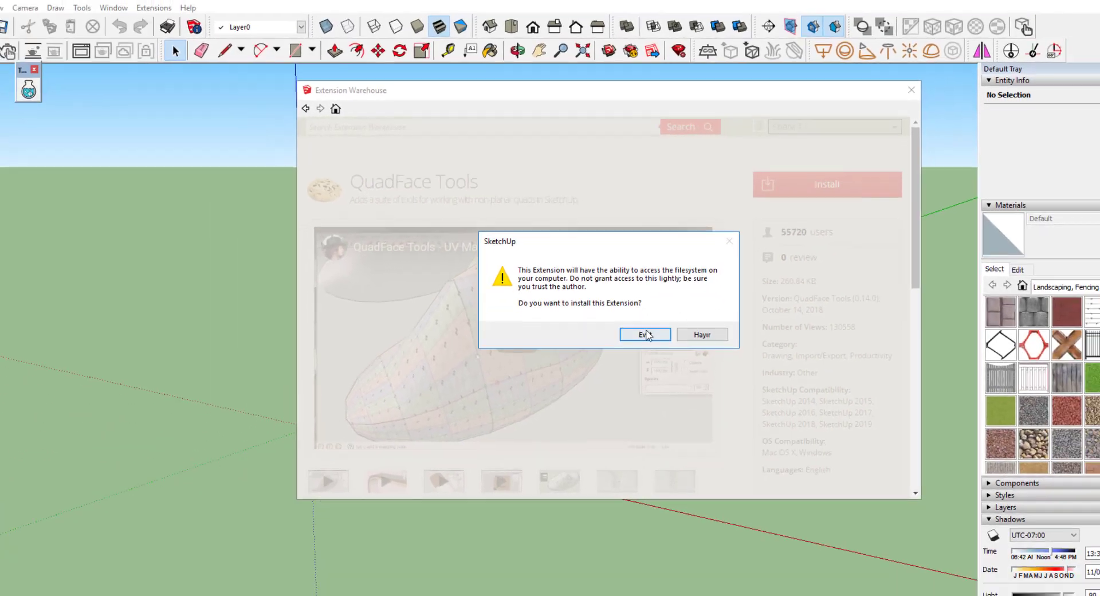
left_click(677, 406)
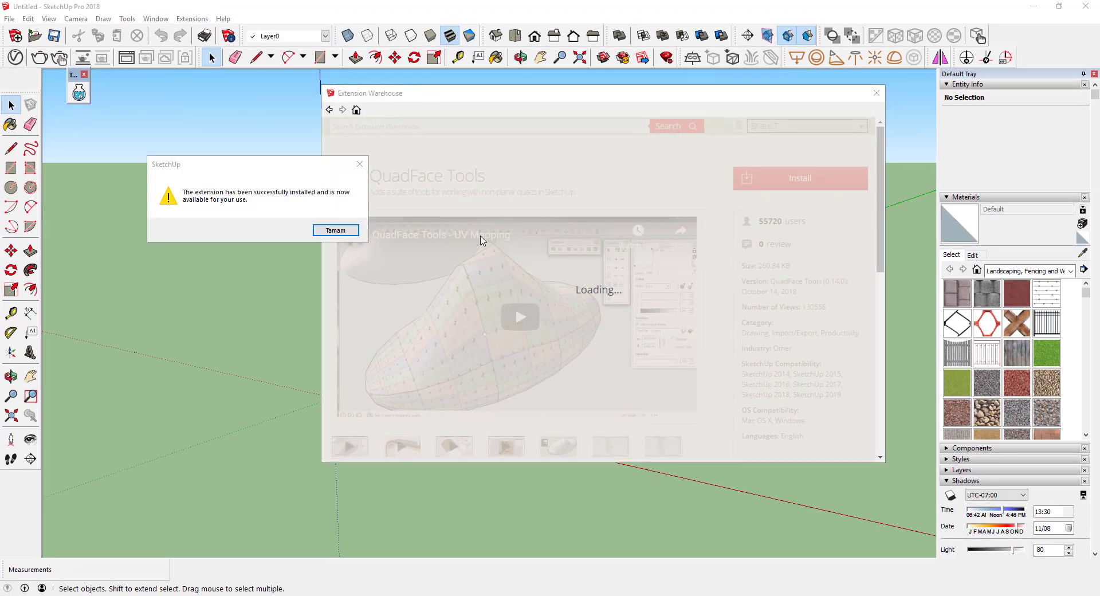
left_click(328, 231)
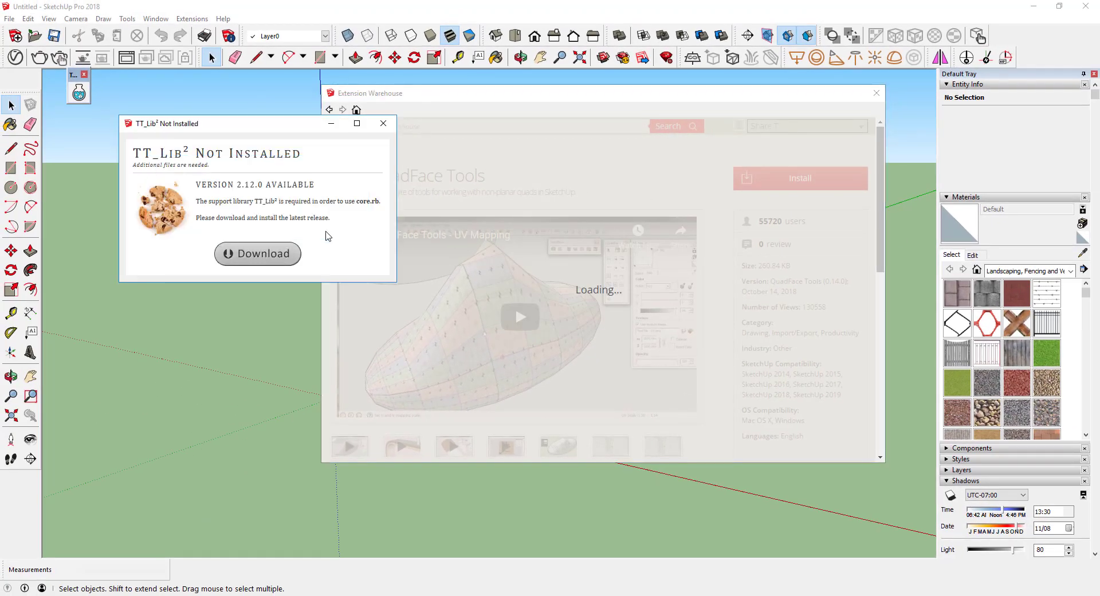
Step: Check the QuadFace Tools requirements, install the required TT_Lib² library and close the extension windows
left_click_drag(136, 153, 250, 152)
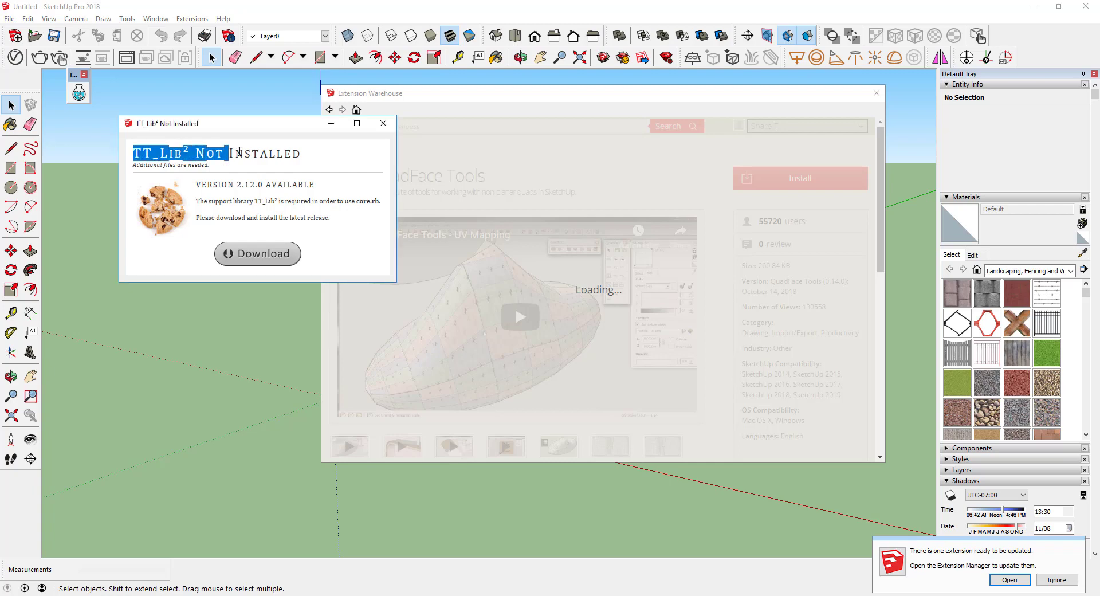
scroll(498, 238, "down", 5)
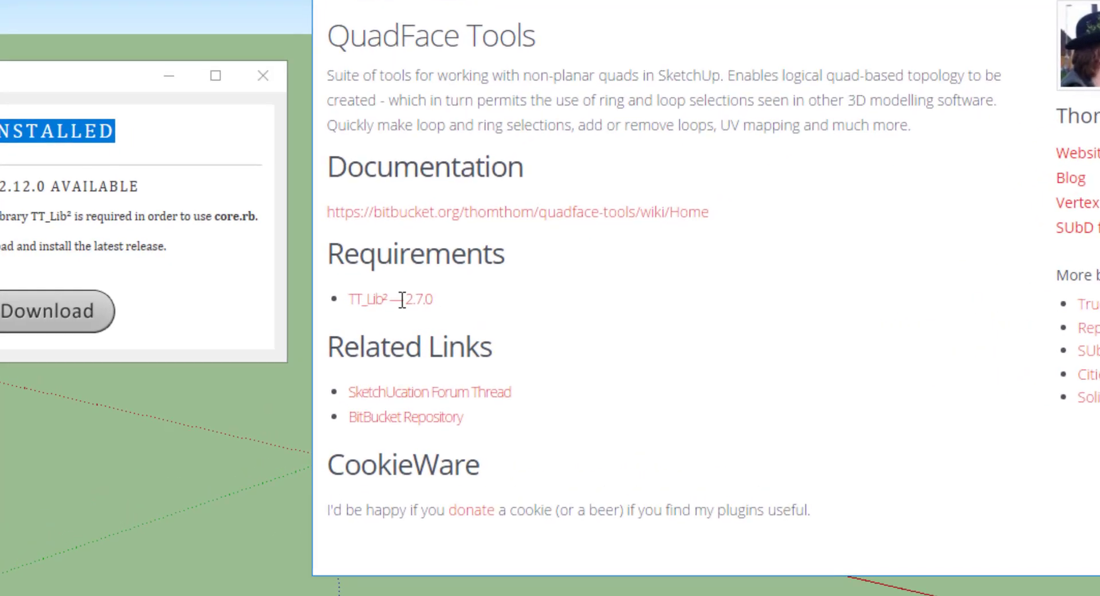
triple_click(339, 288)
left_click_drag(347, 300, 485, 305)
left_click(40, 312)
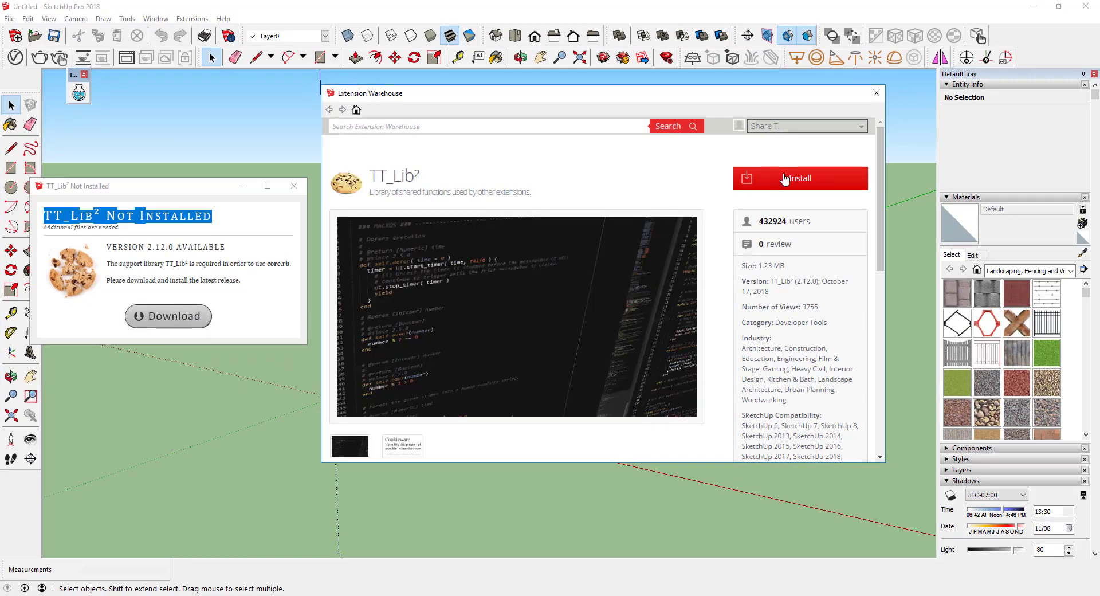
left_click(785, 179)
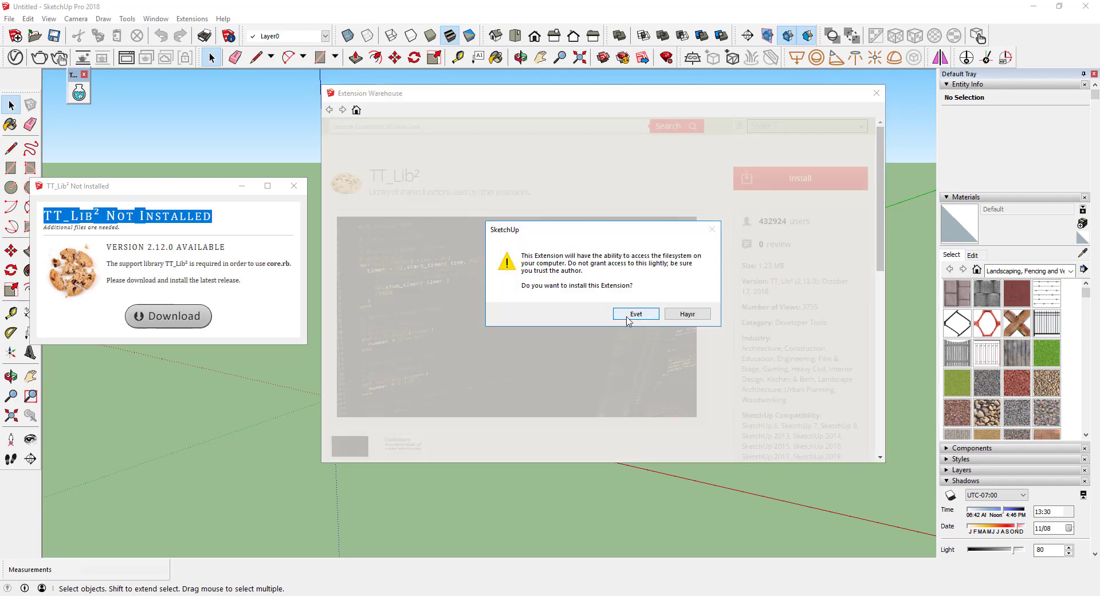
left_click(628, 319)
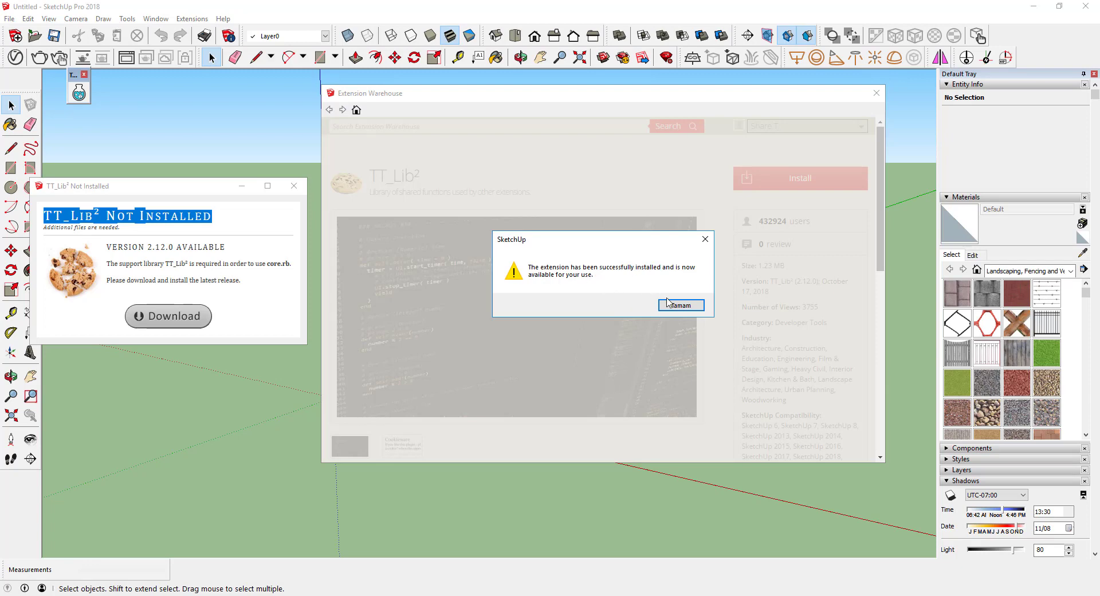
left_click(672, 304)
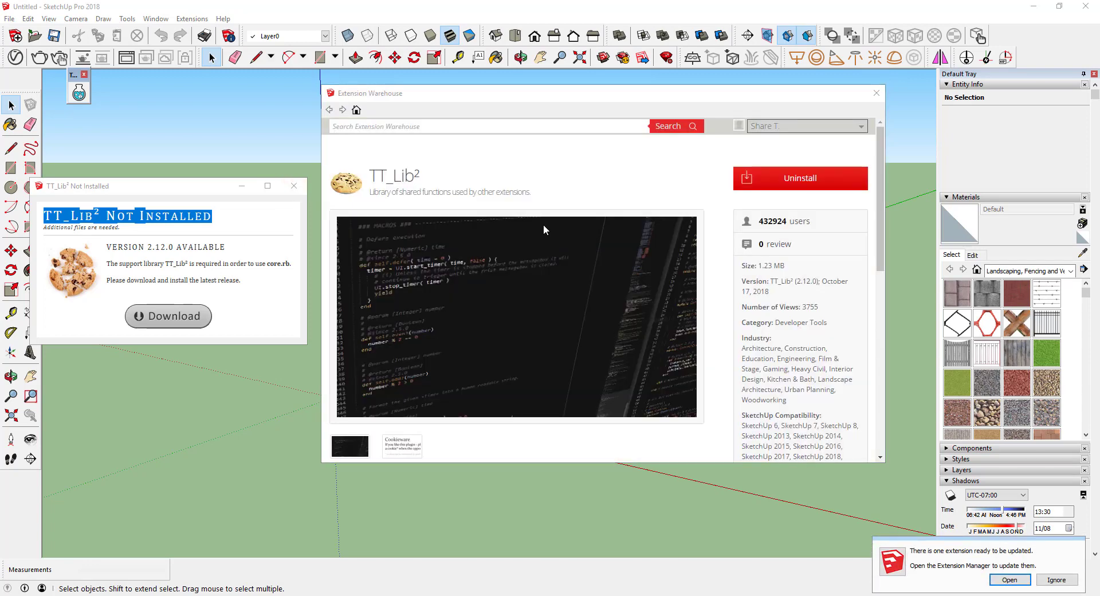
left_click(293, 187)
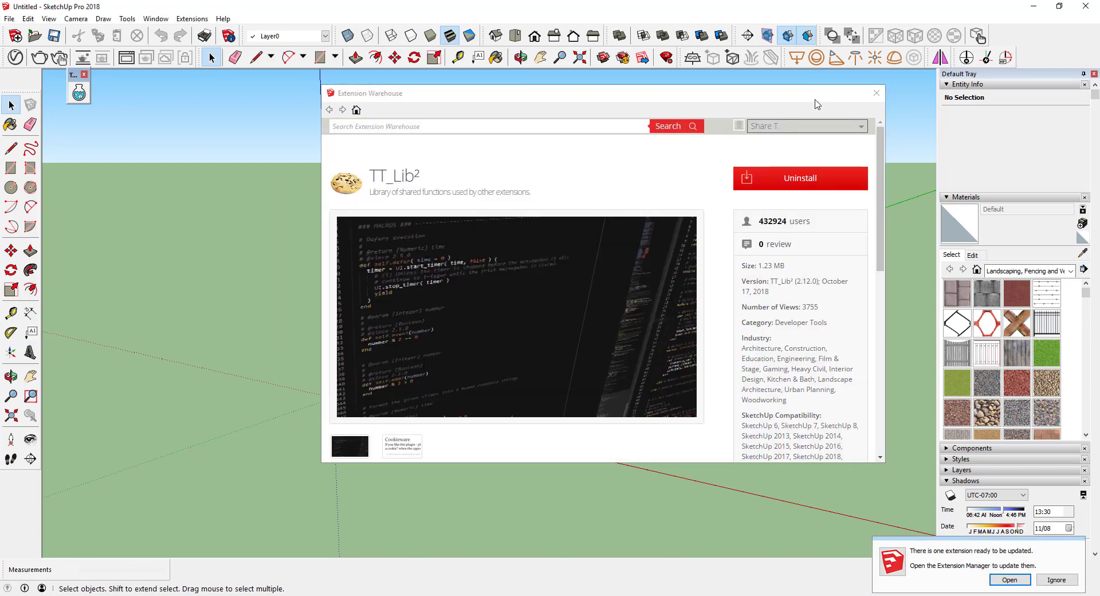
left_click(876, 93)
Step: Import "Sofa low poly.obj" using the QuadFace Tools OBJ file type
left_click(9, 18)
left_click(33, 182)
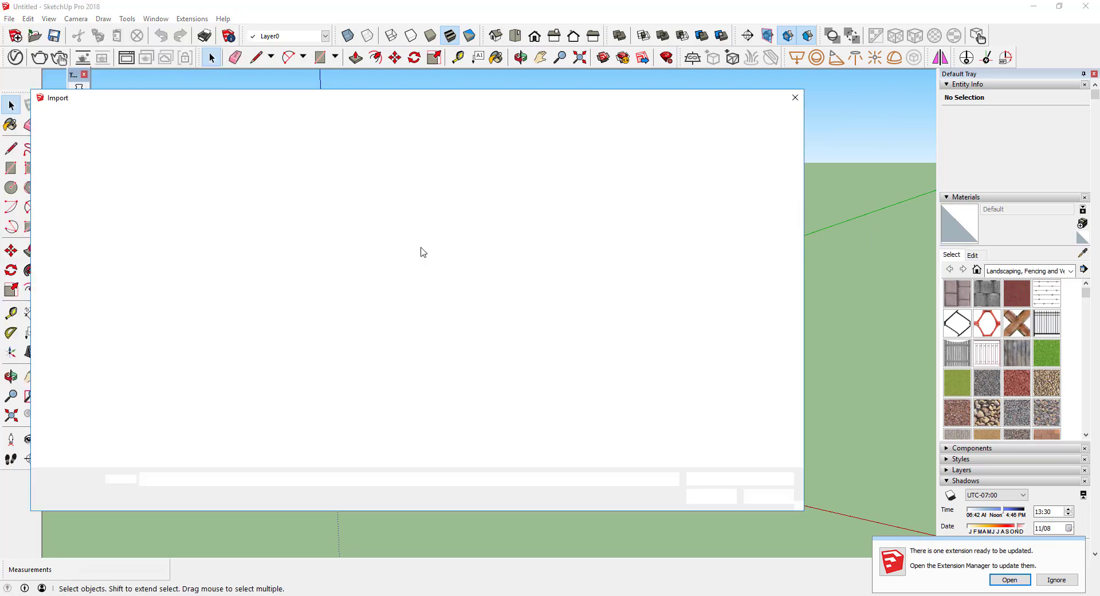
left_click(744, 478)
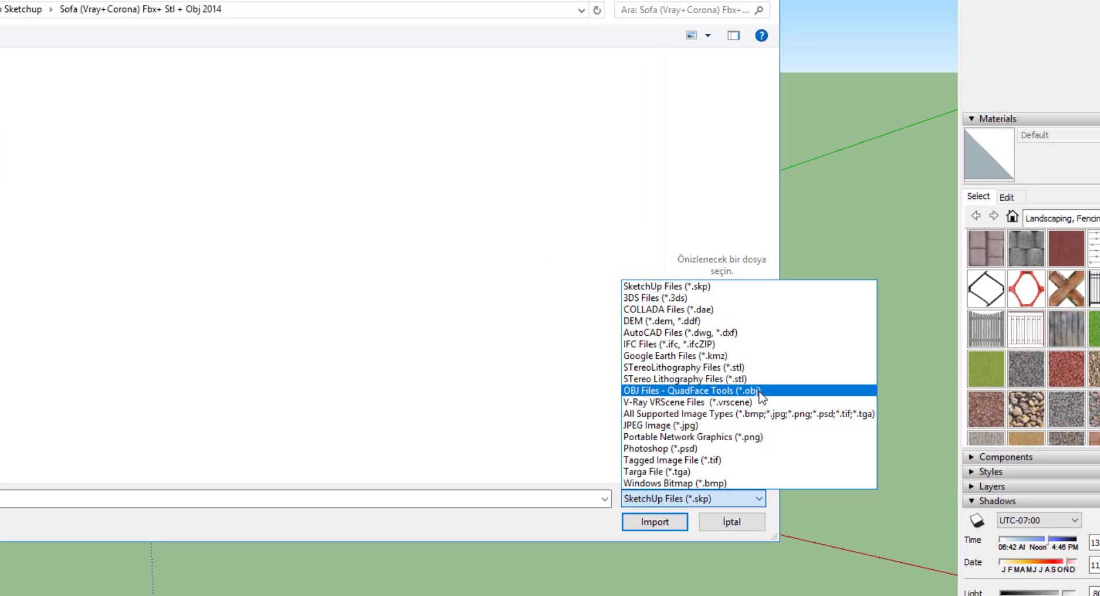
left_click(759, 392)
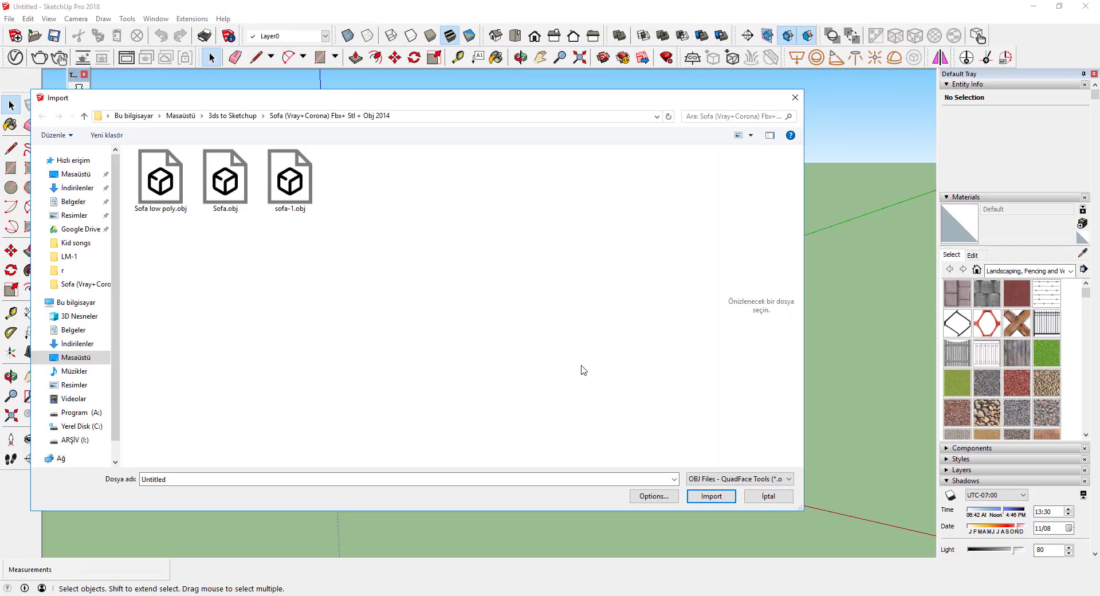
double_click(172, 189)
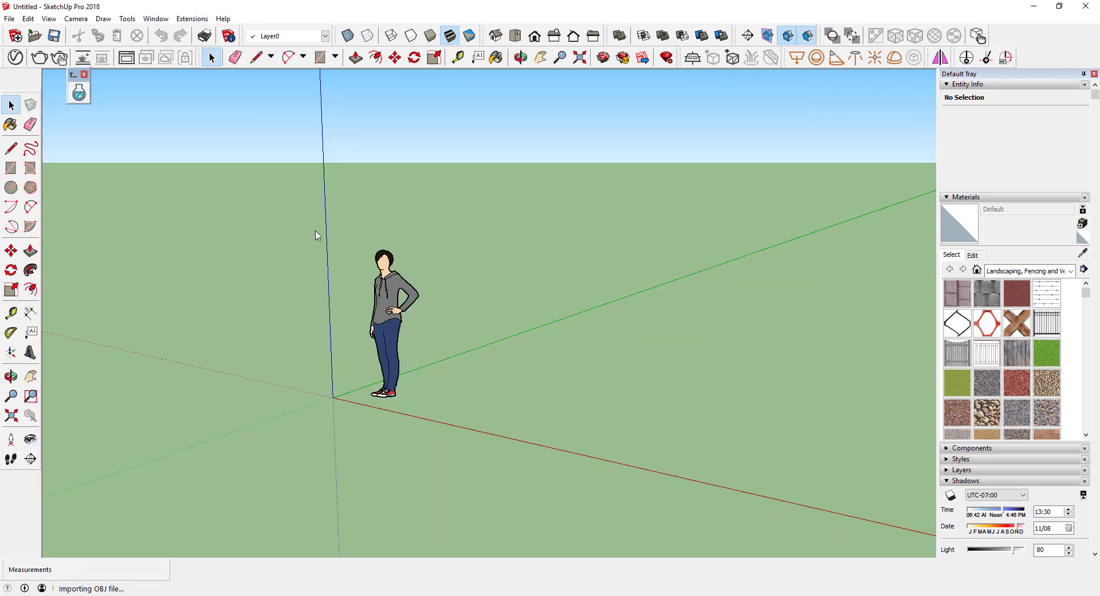